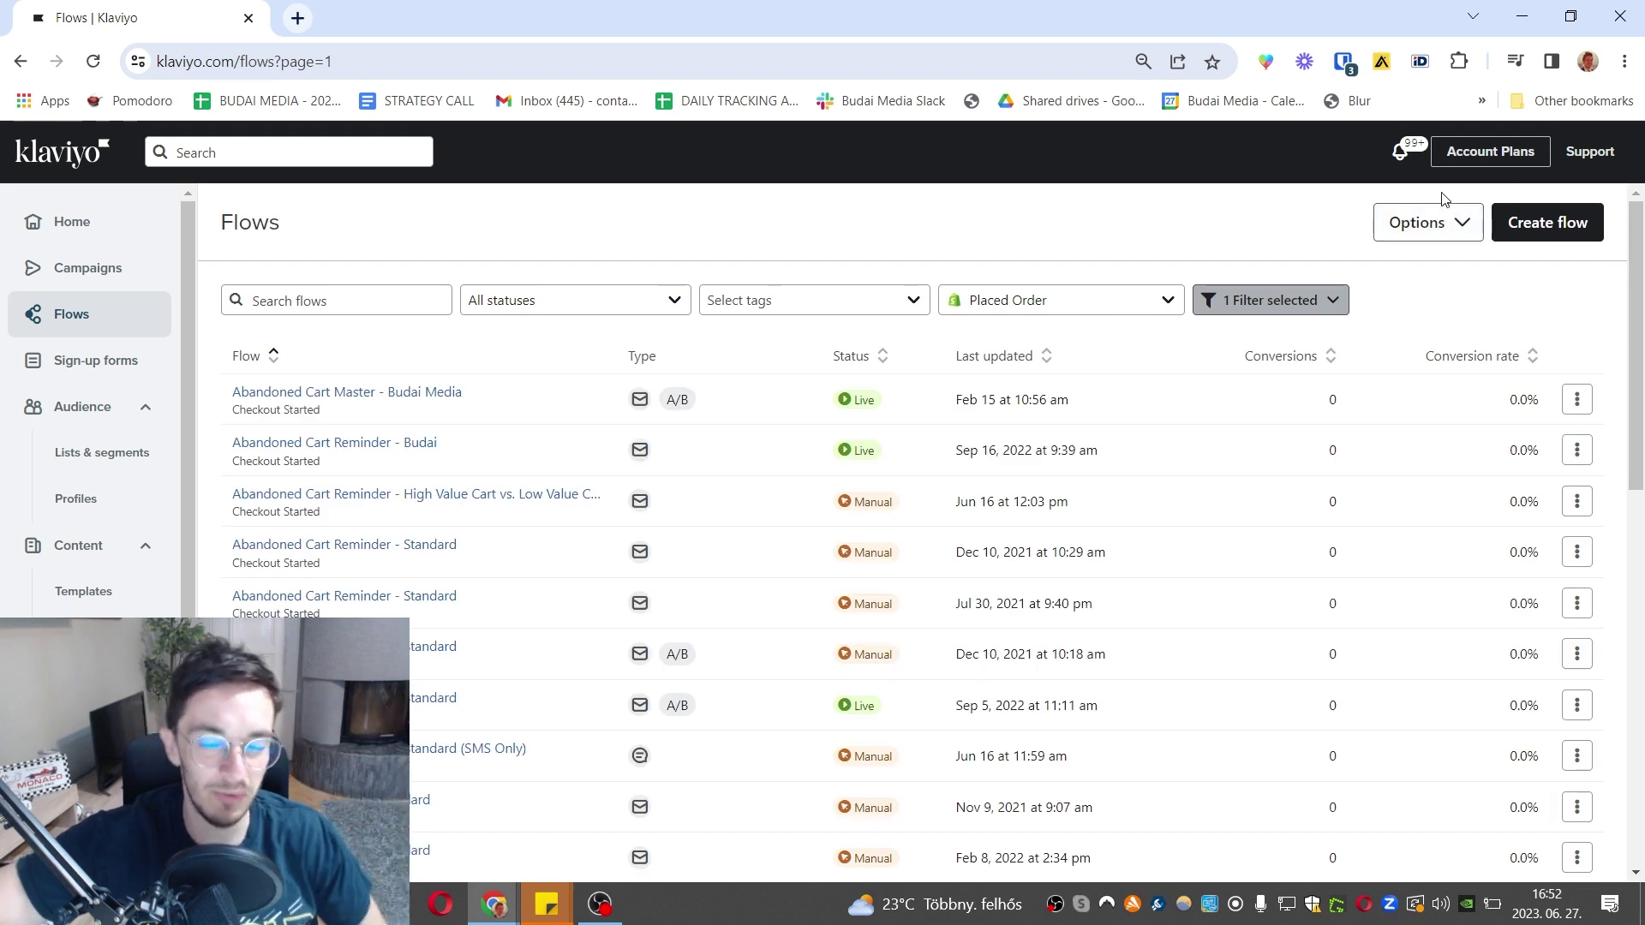
# Step: Start a new flow and browse the flow library's 'abandoned' template results
pyautogui.click(1529, 222)
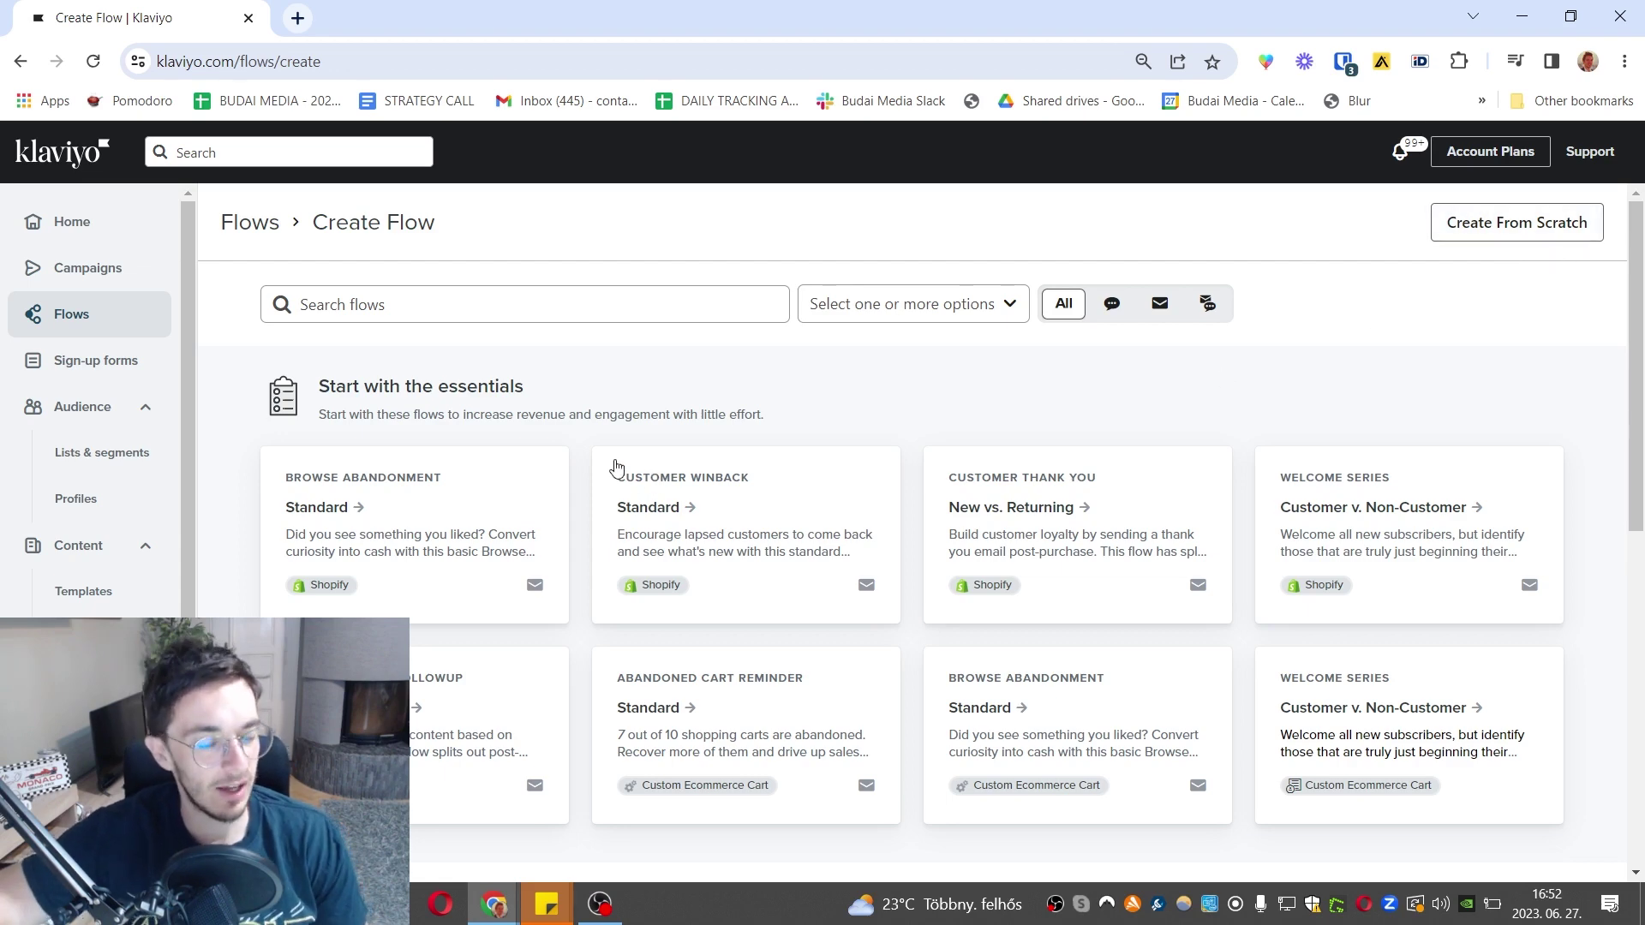
pyautogui.scroll(-5, 680, 634)
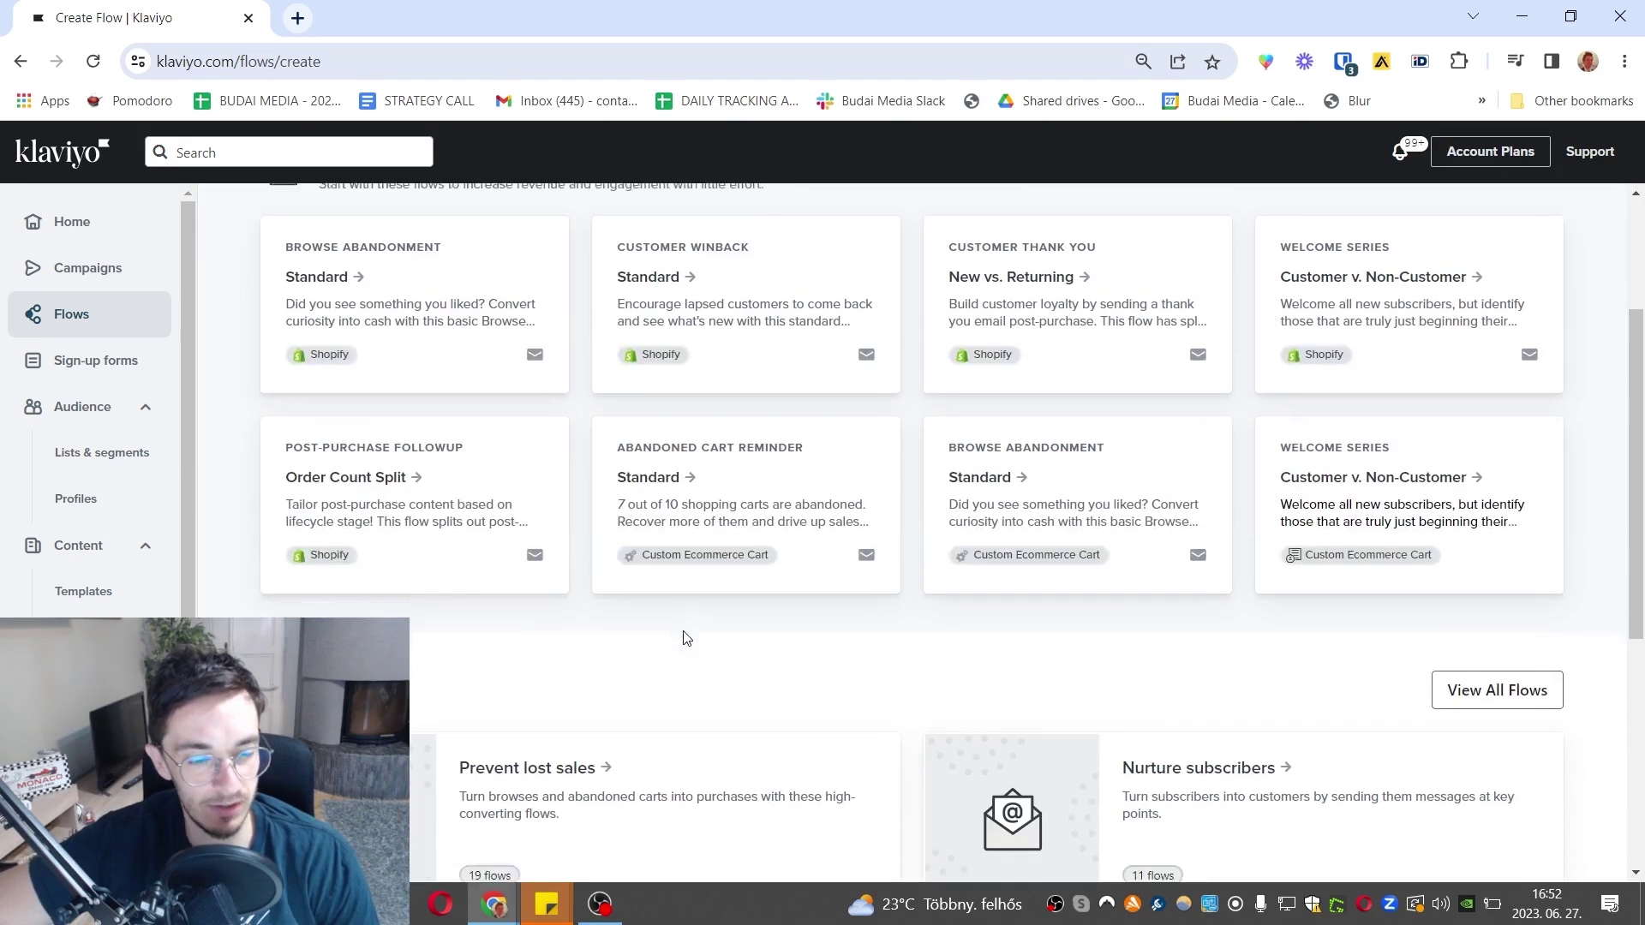
pyautogui.scroll(2, 716, 618)
pyautogui.scroll(3, 743, 488)
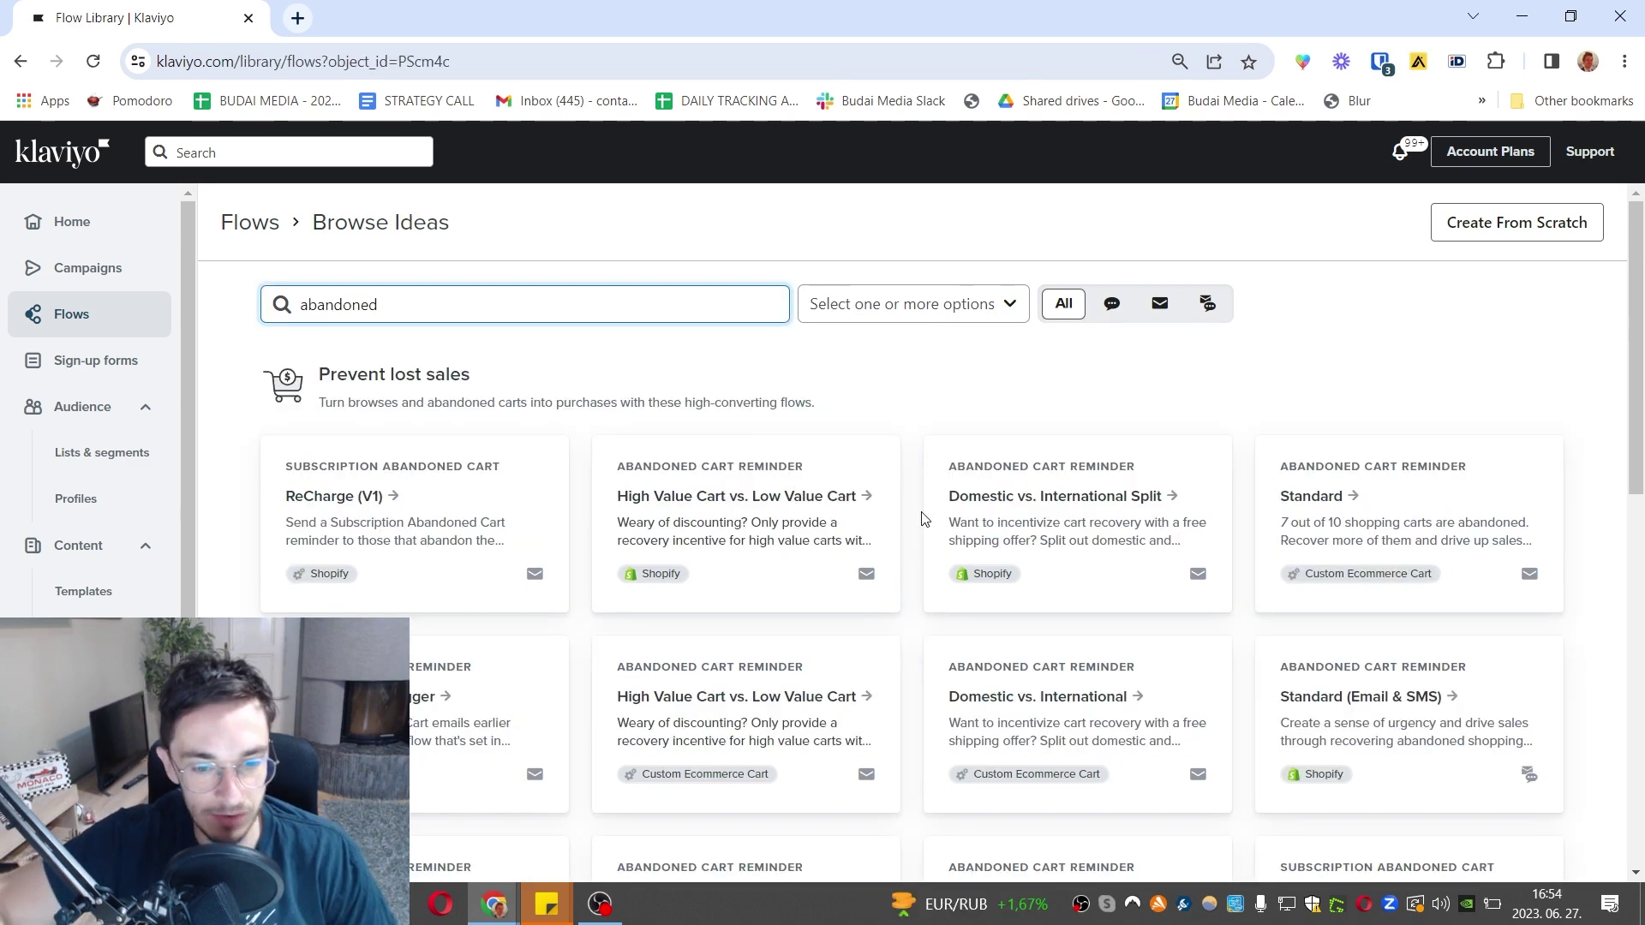
pyautogui.scroll(-2, 1226, 467)
pyautogui.scroll(-1, 1285, 531)
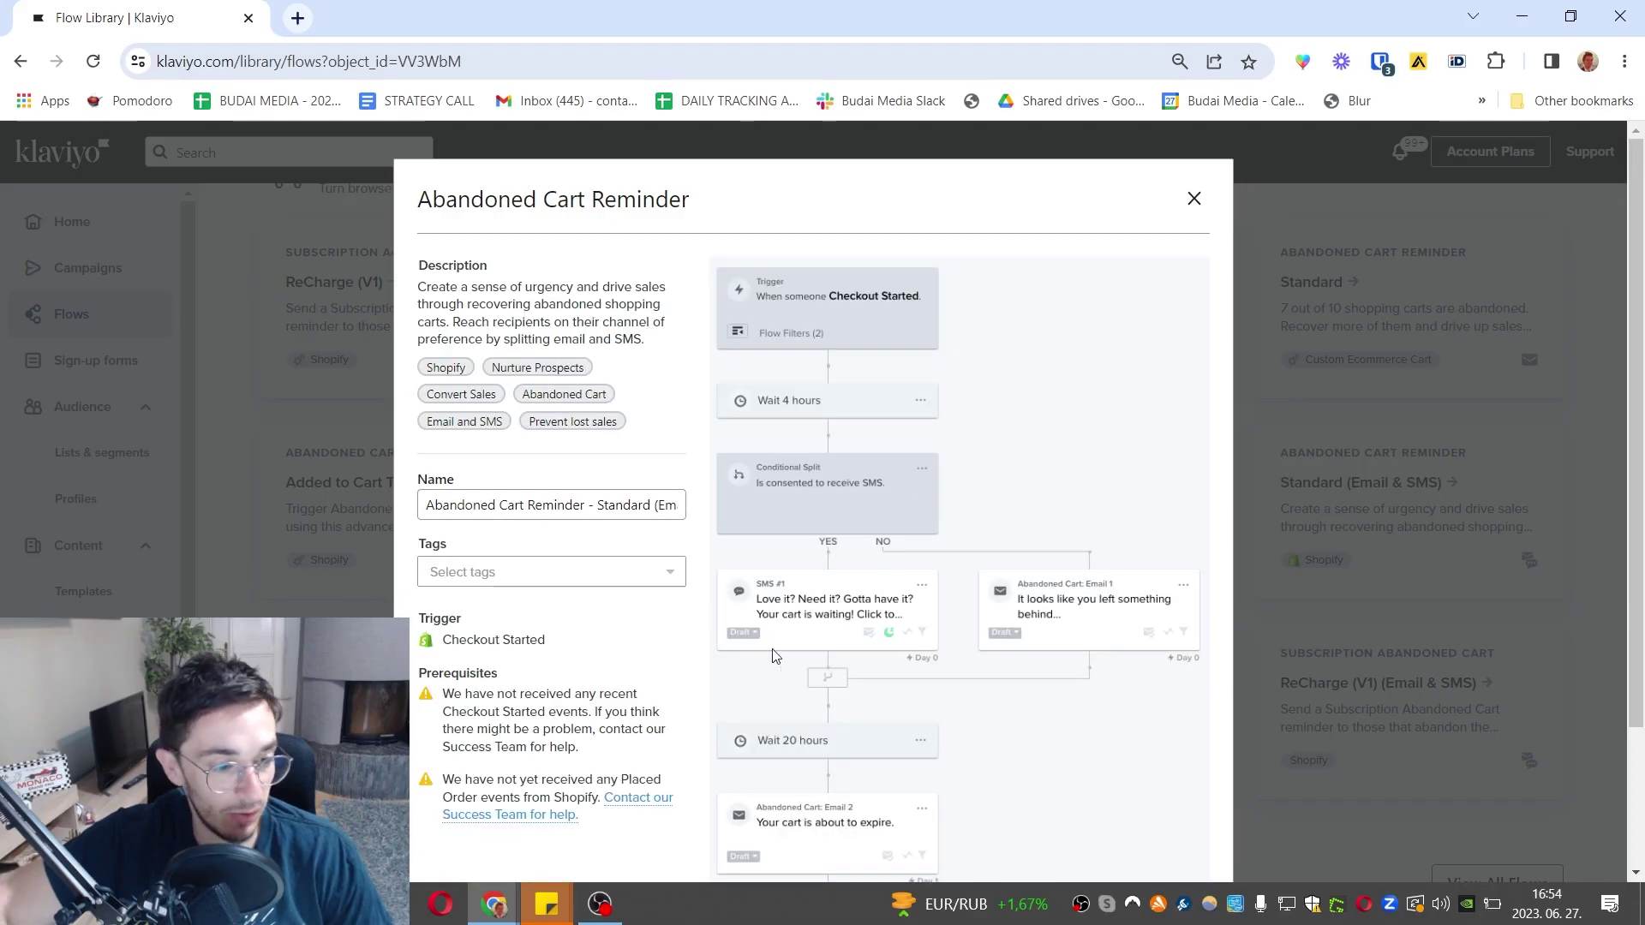
# Step: Review the Abandoned Cart Reminder – Standard (Email & SMS) template and create a flow from it
pyautogui.scroll(-2, 984, 763)
pyautogui.scroll(2, 864, 397)
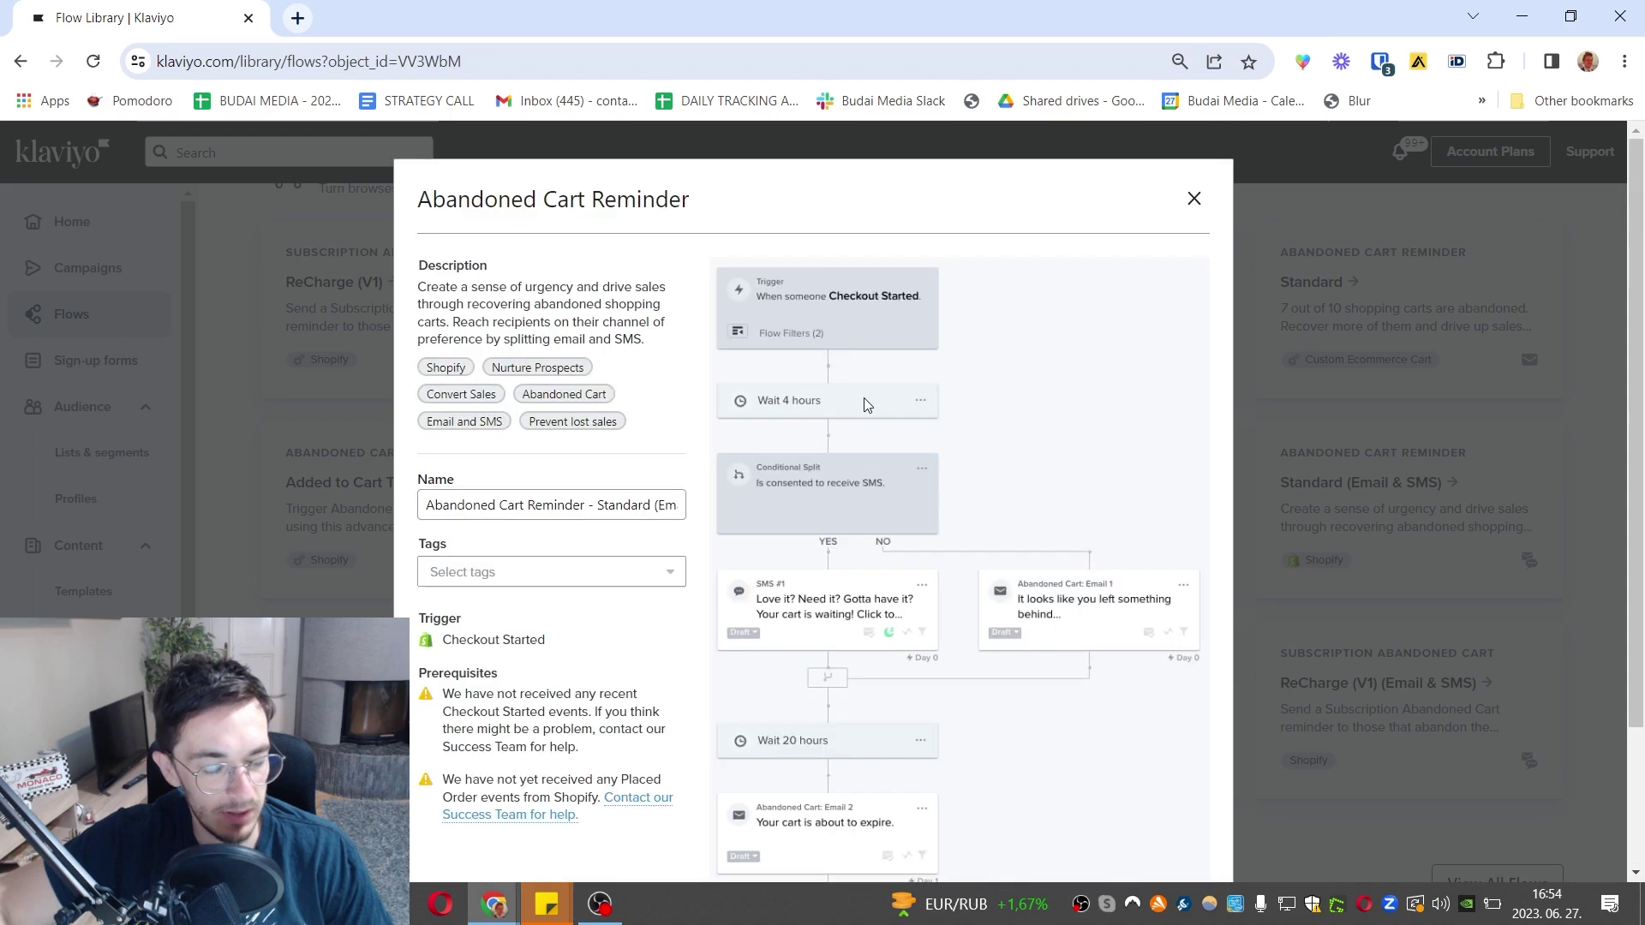
pyautogui.scroll(-2, 952, 493)
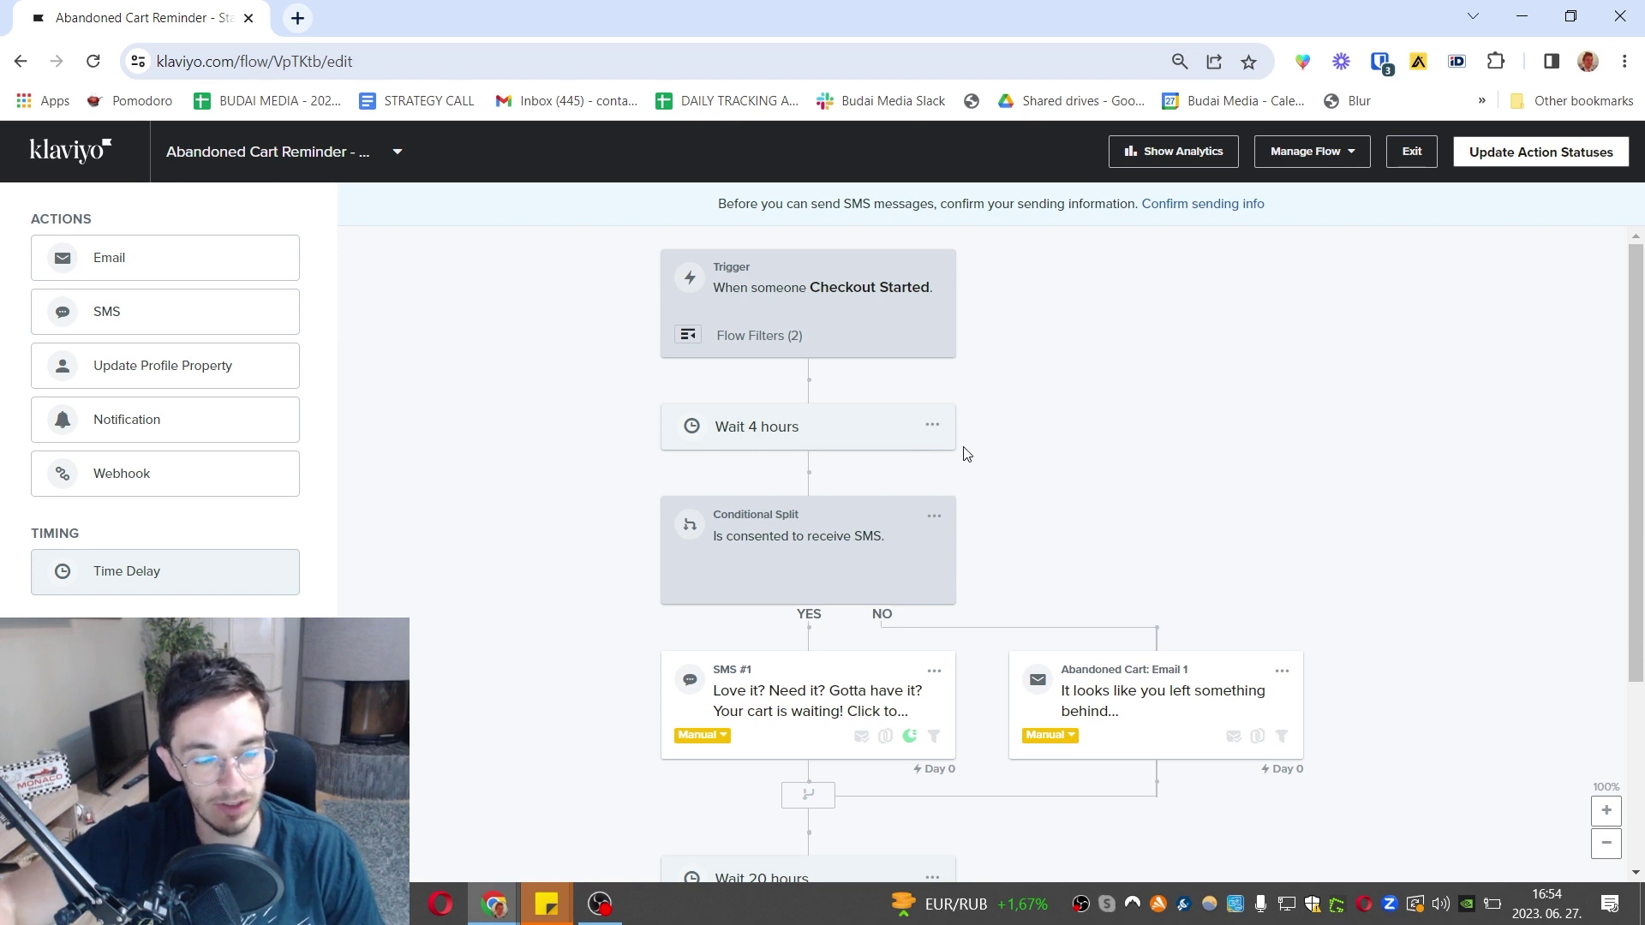
# Step: Review the Checkout Started trigger summary and its flow filters
pyautogui.scroll(-3, 966, 454)
pyautogui.scroll(3, 800, 337)
pyautogui.click(760, 312)
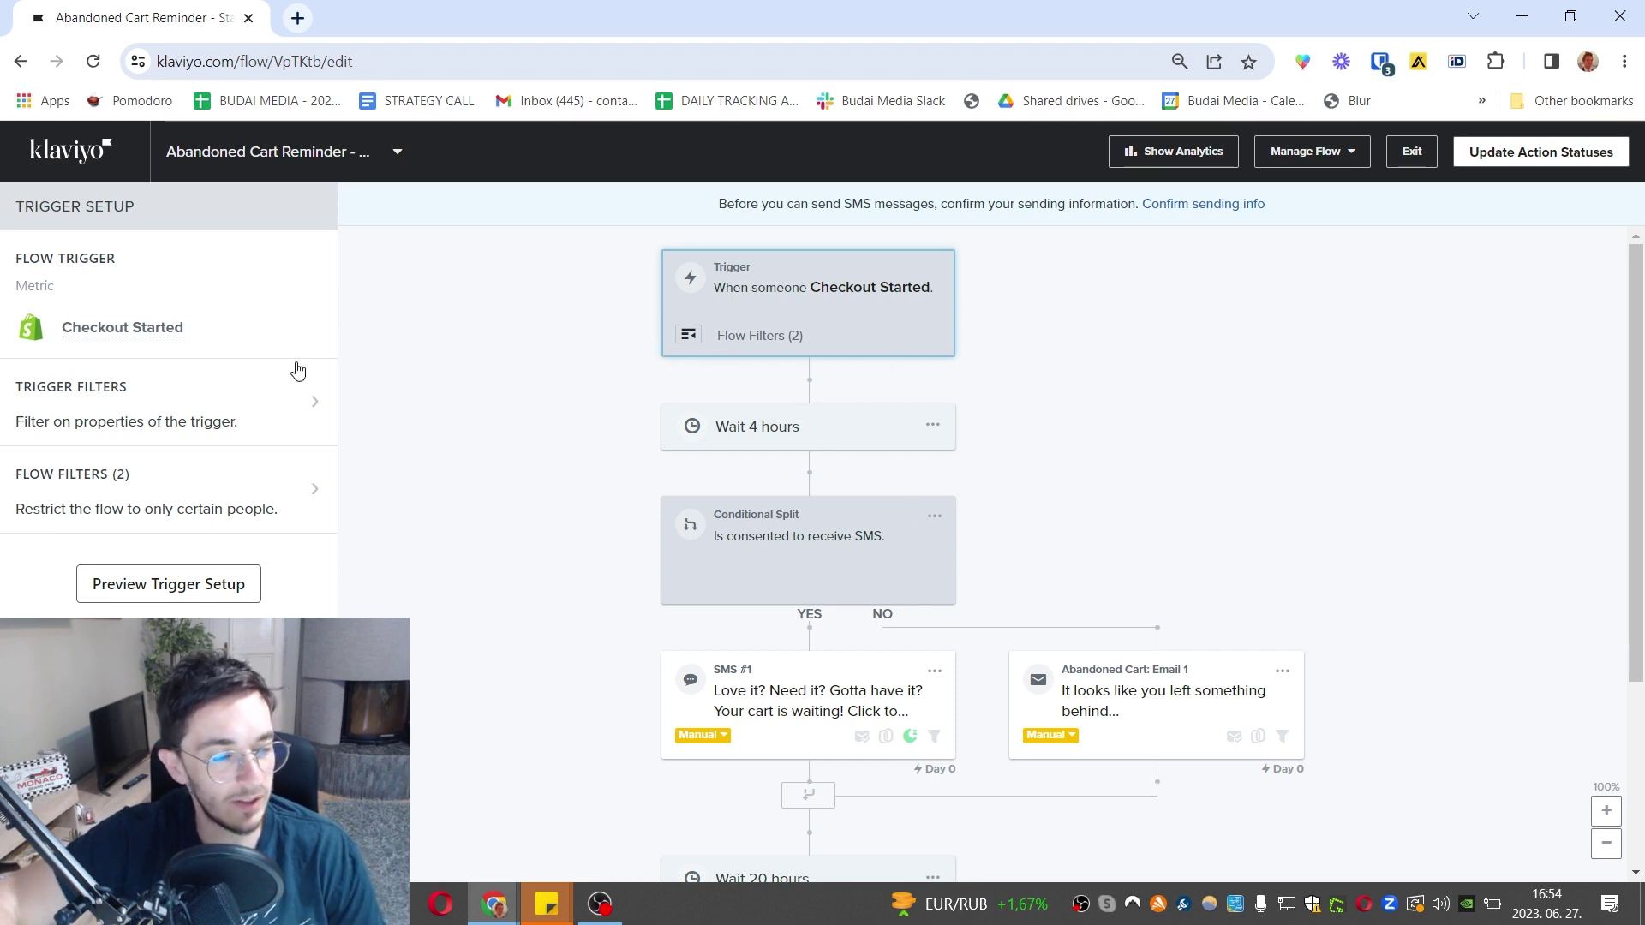
pyautogui.click(797, 345)
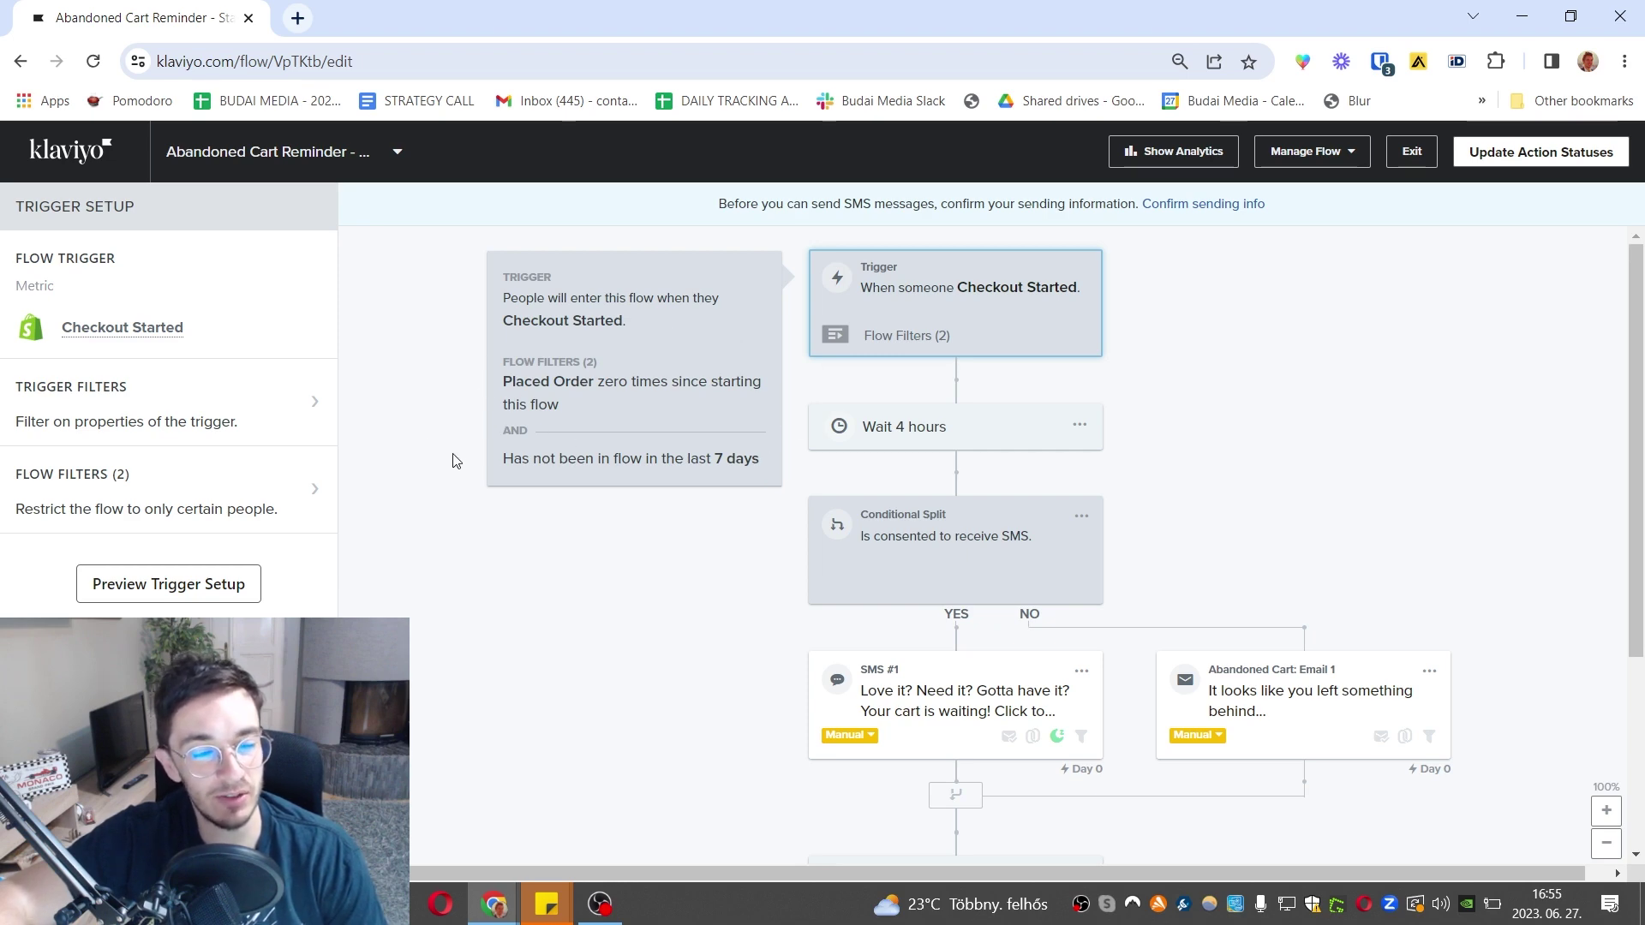
pyautogui.scroll(-2, 965, 558)
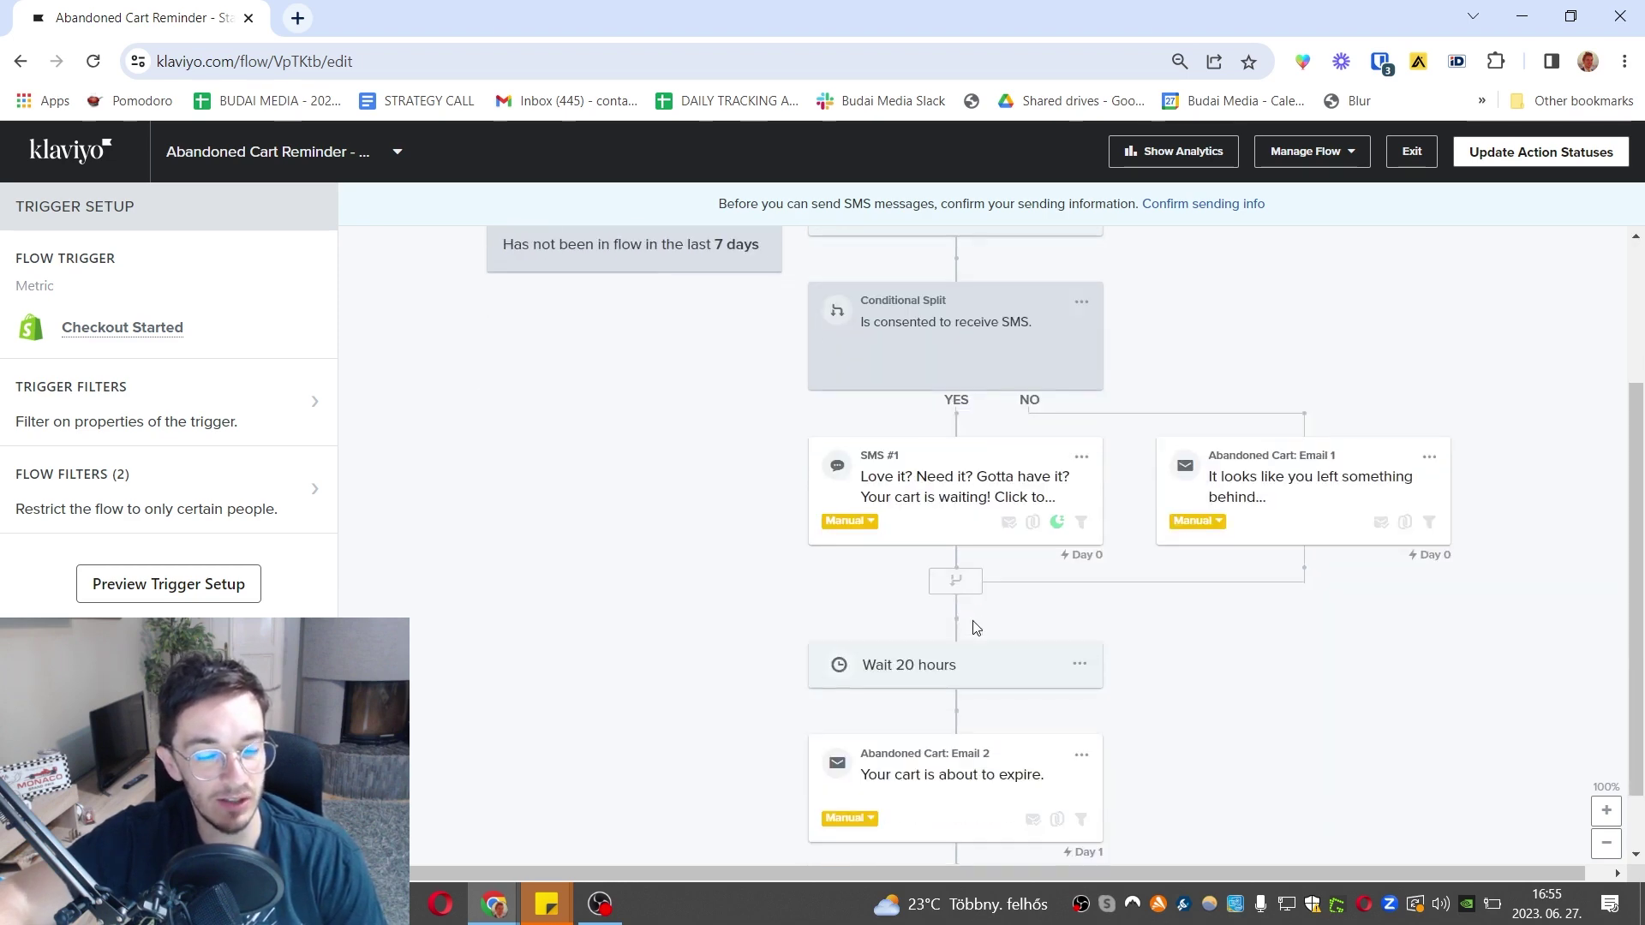
pyautogui.scroll(2, 972, 624)
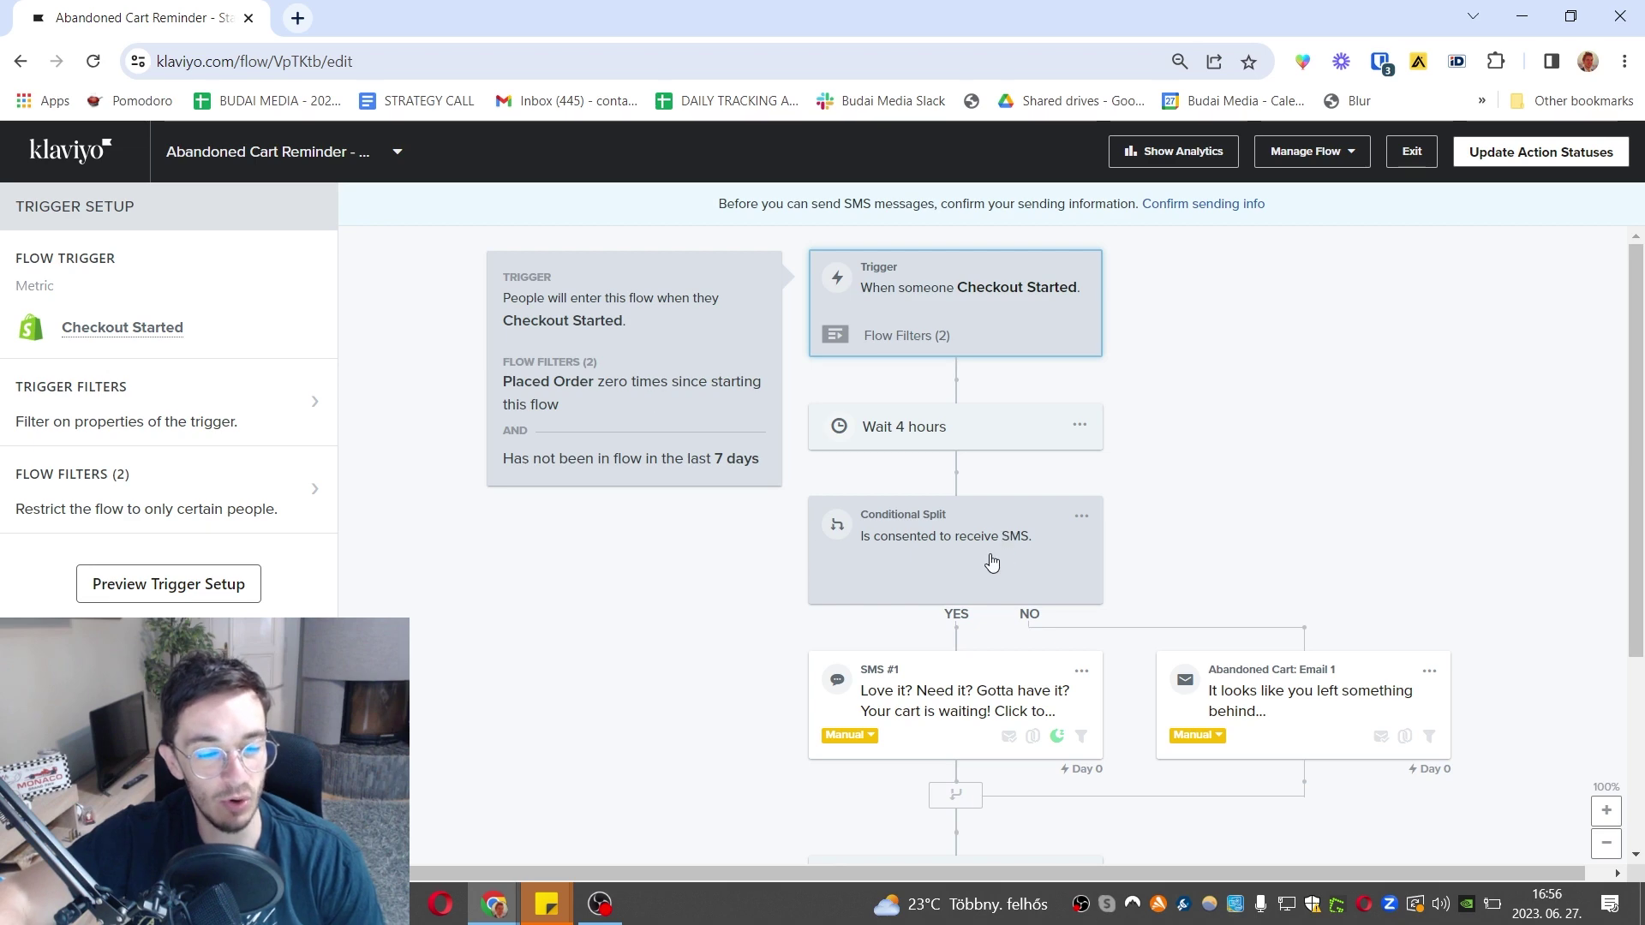
# Step: Look through the flow, check the SMS #1 details, and exit the editor
pyautogui.scroll(-3, 991, 561)
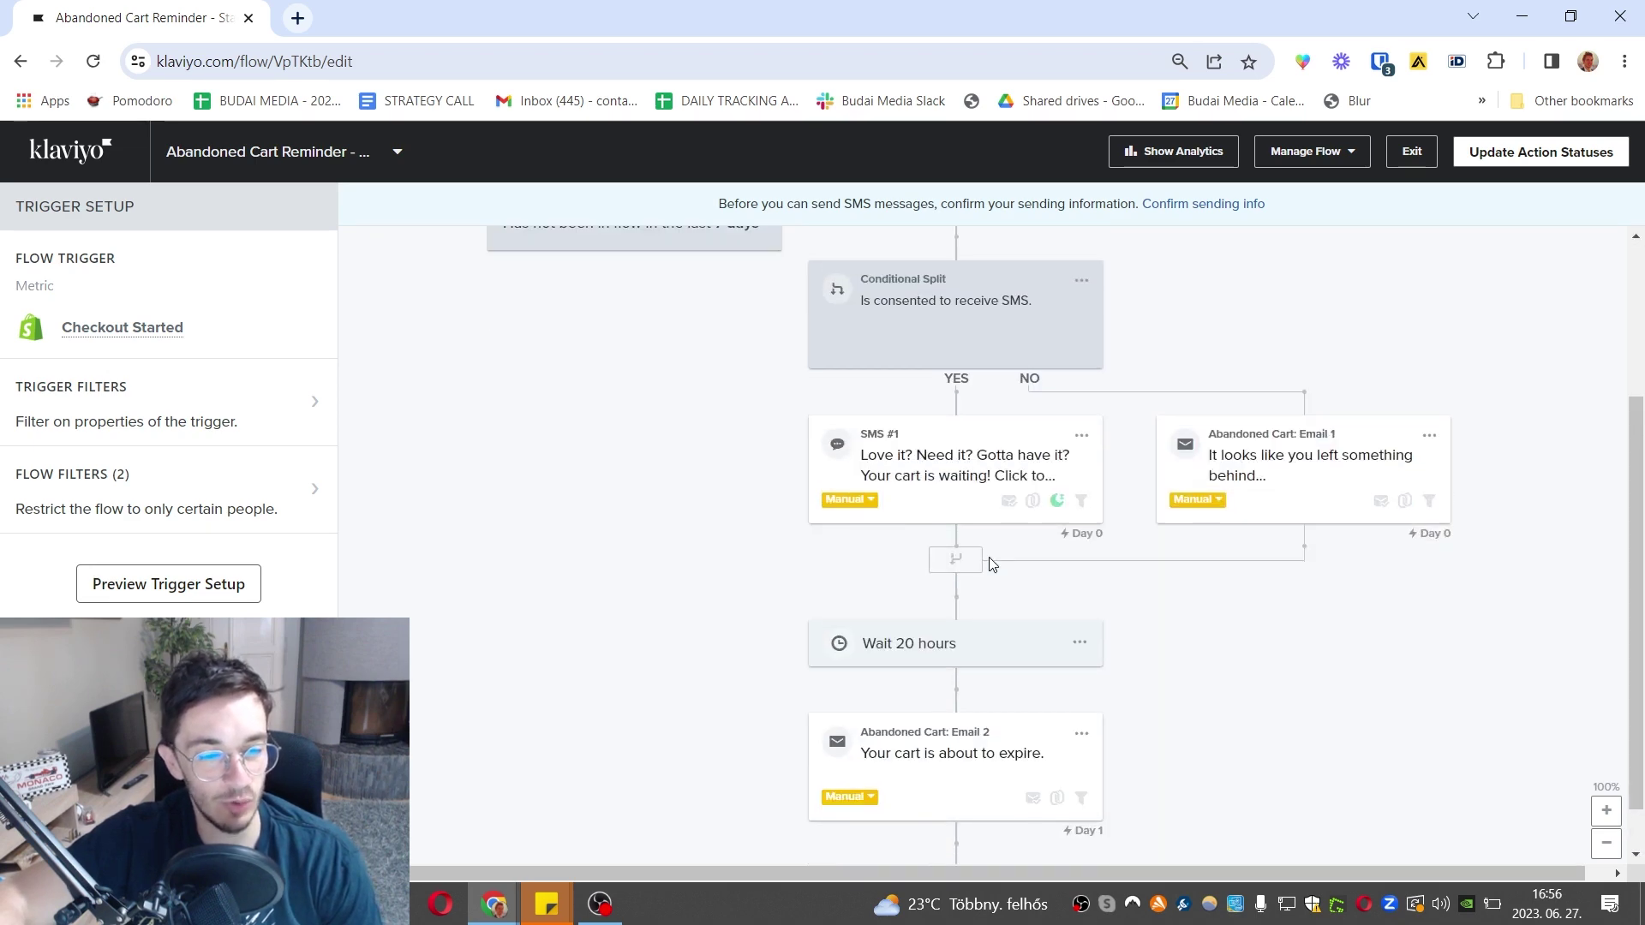
pyautogui.scroll(3, 988, 563)
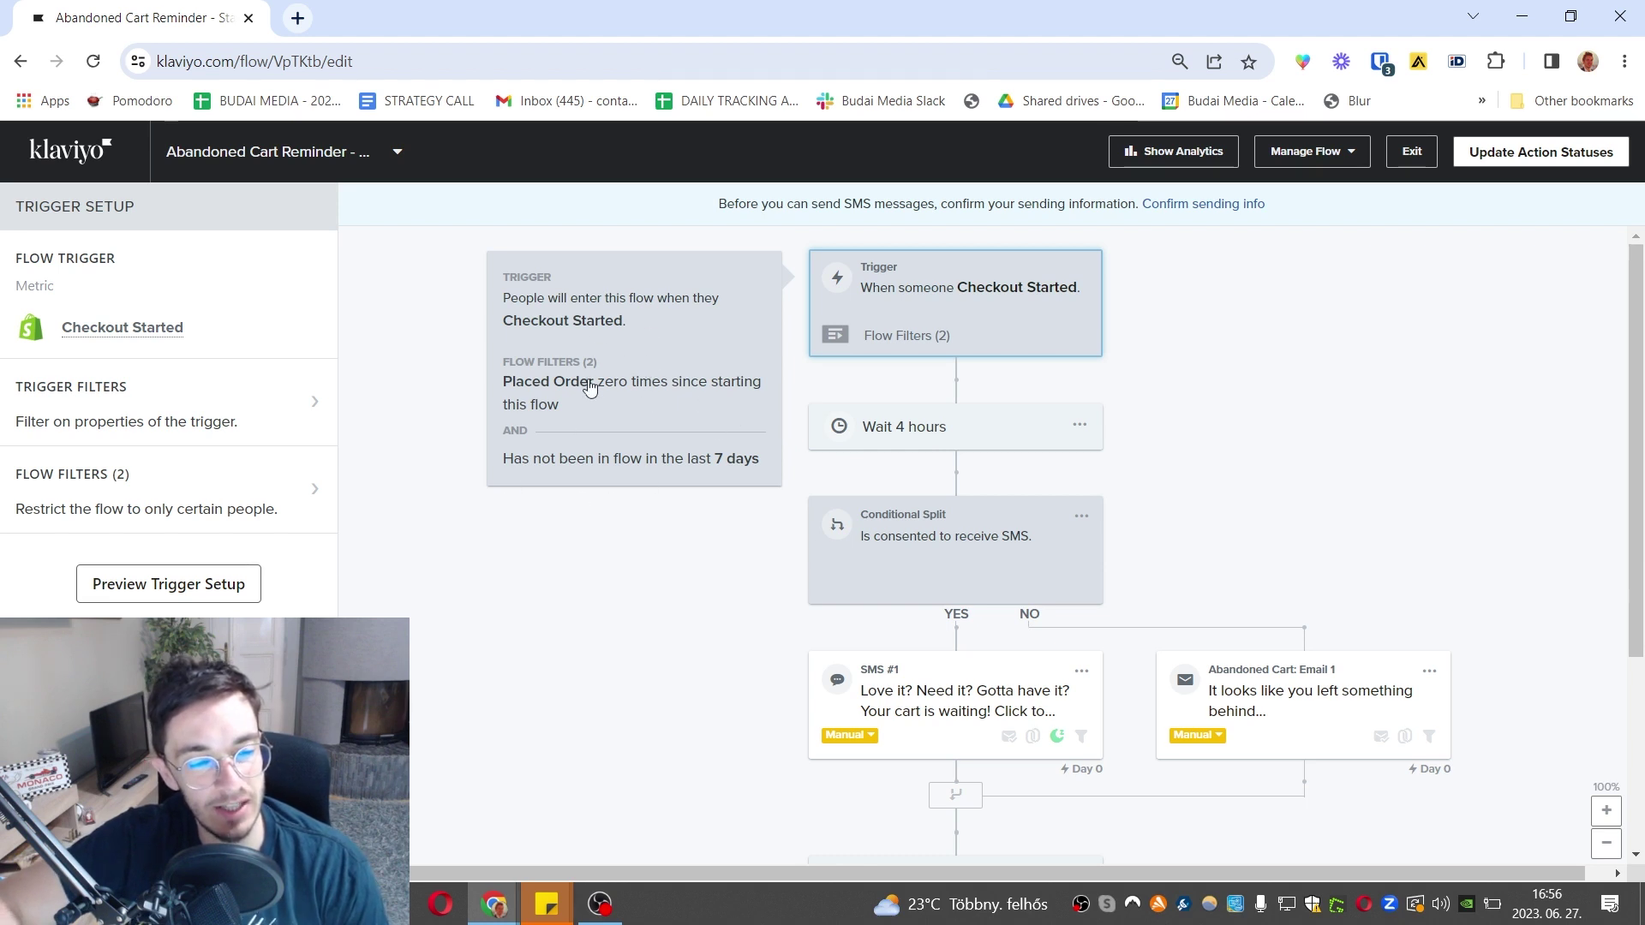
pyautogui.scroll(-3, 951, 685)
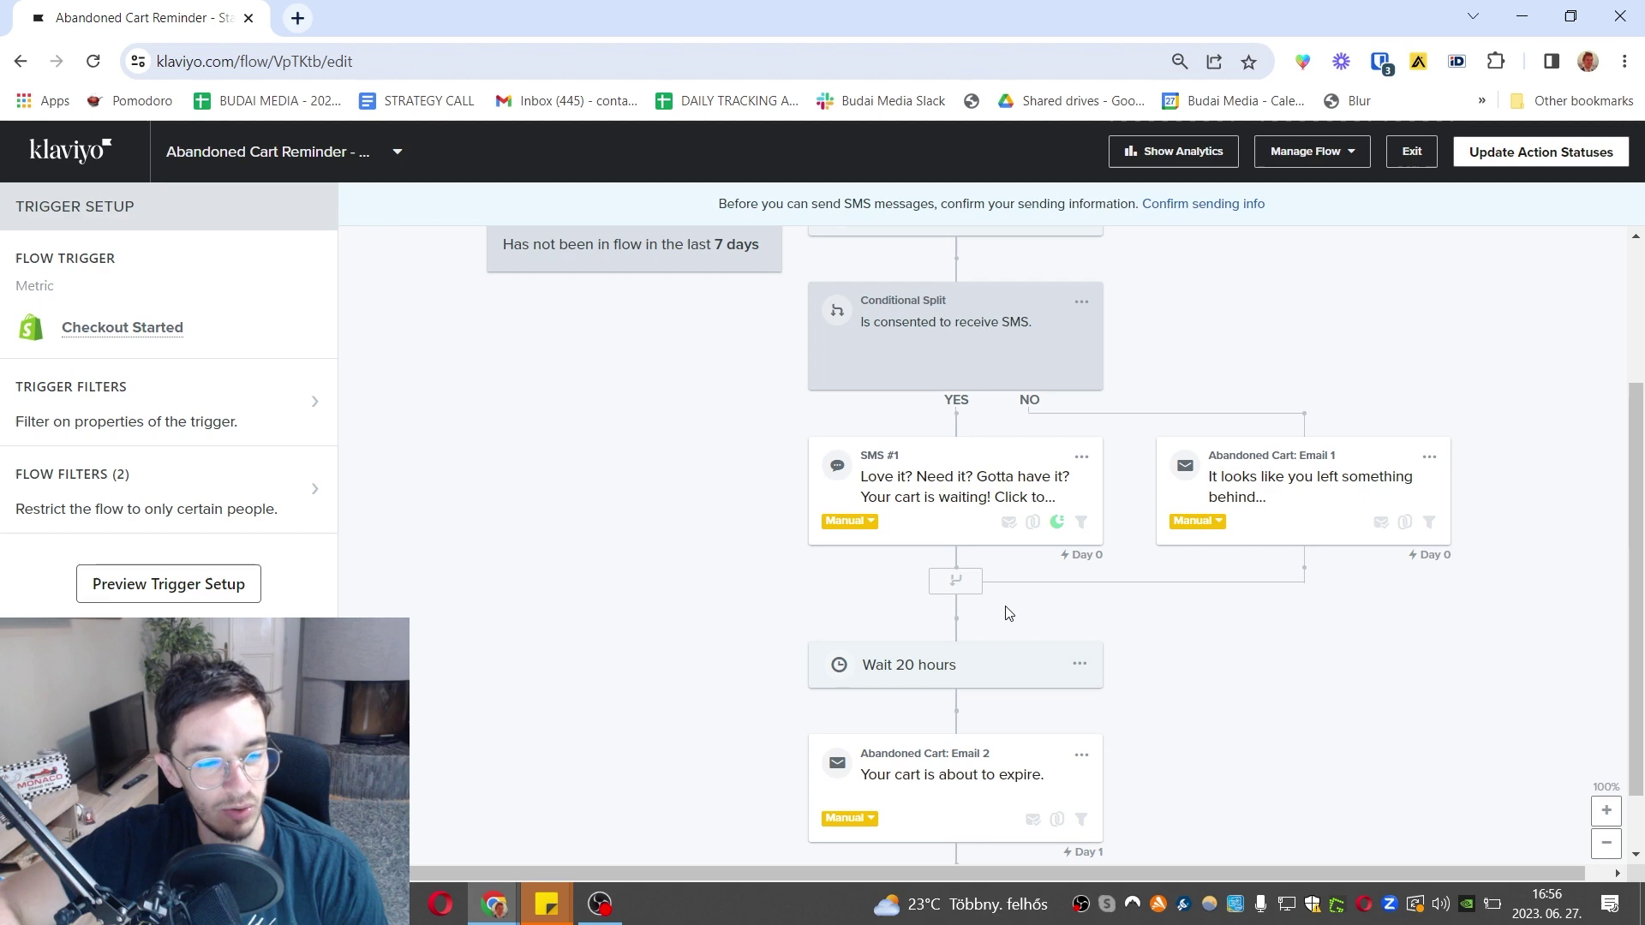
pyautogui.scroll(-1, 801, 580)
pyautogui.scroll(3, 801, 580)
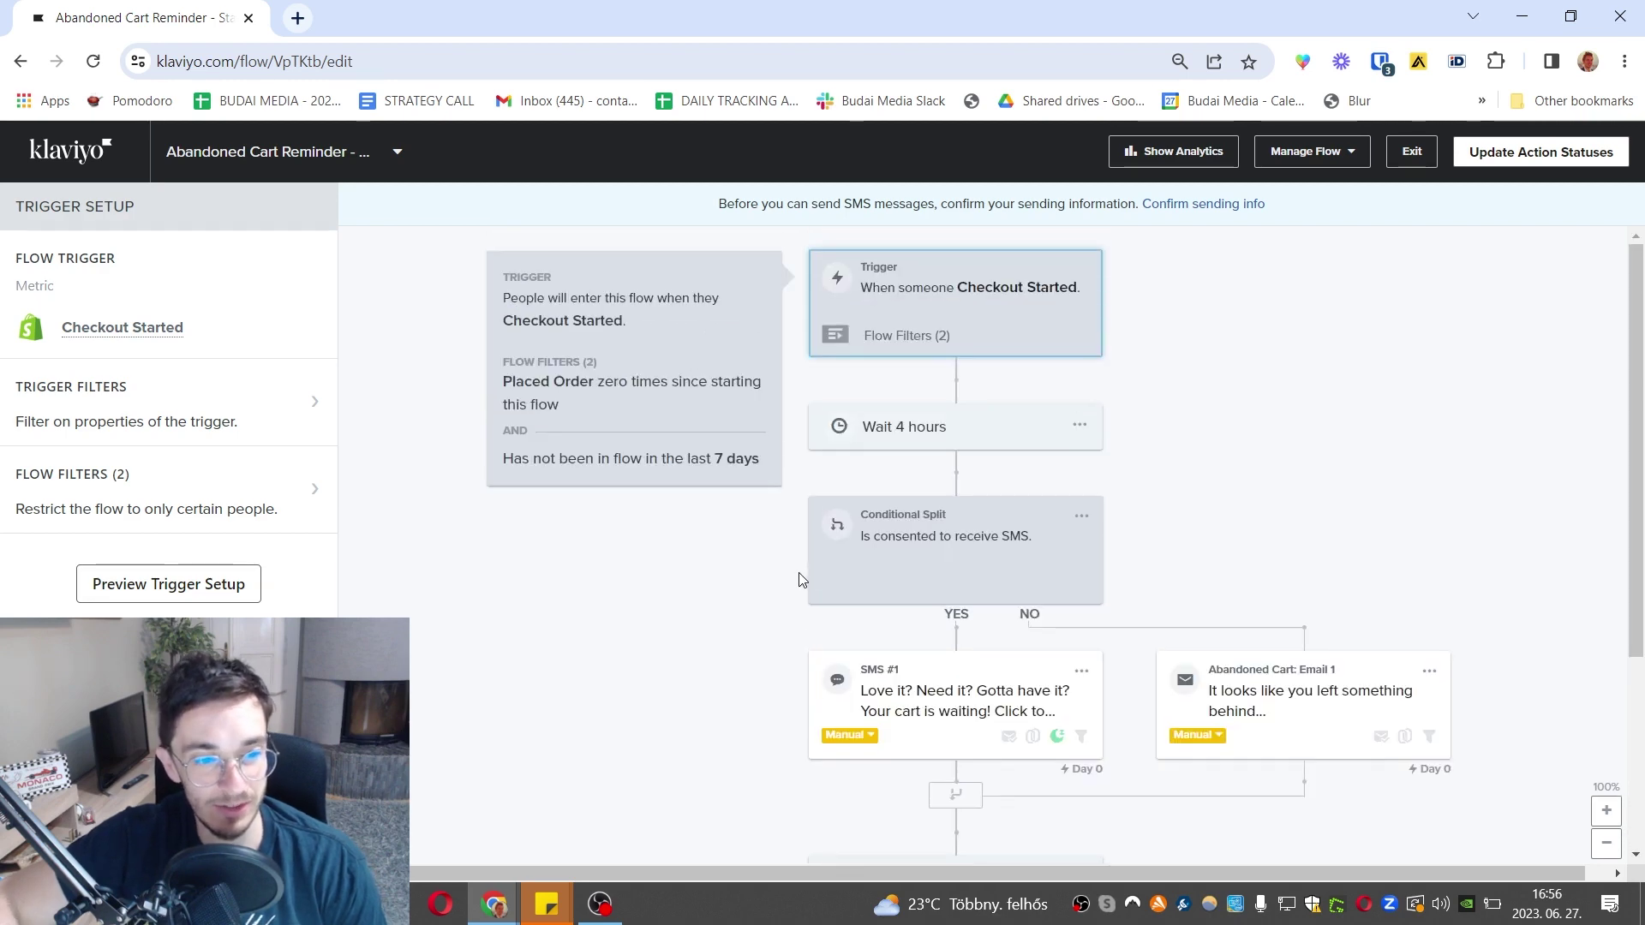
pyautogui.scroll(-1, 764, 519)
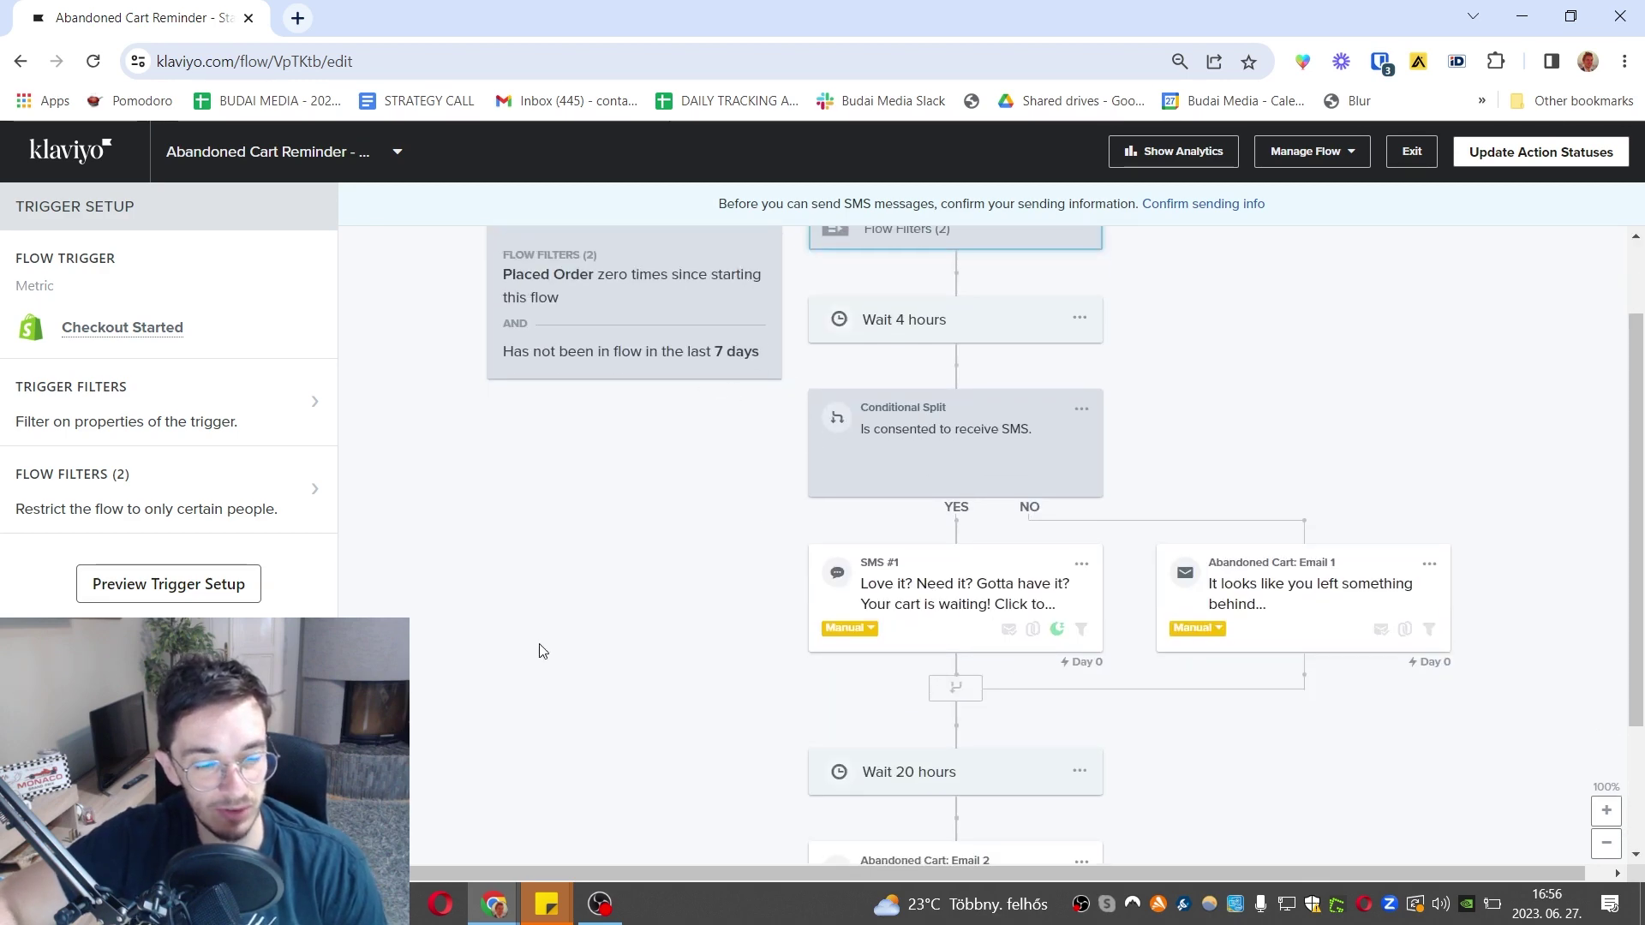
pyautogui.scroll(-1, 697, 543)
pyautogui.scroll(2, 697, 543)
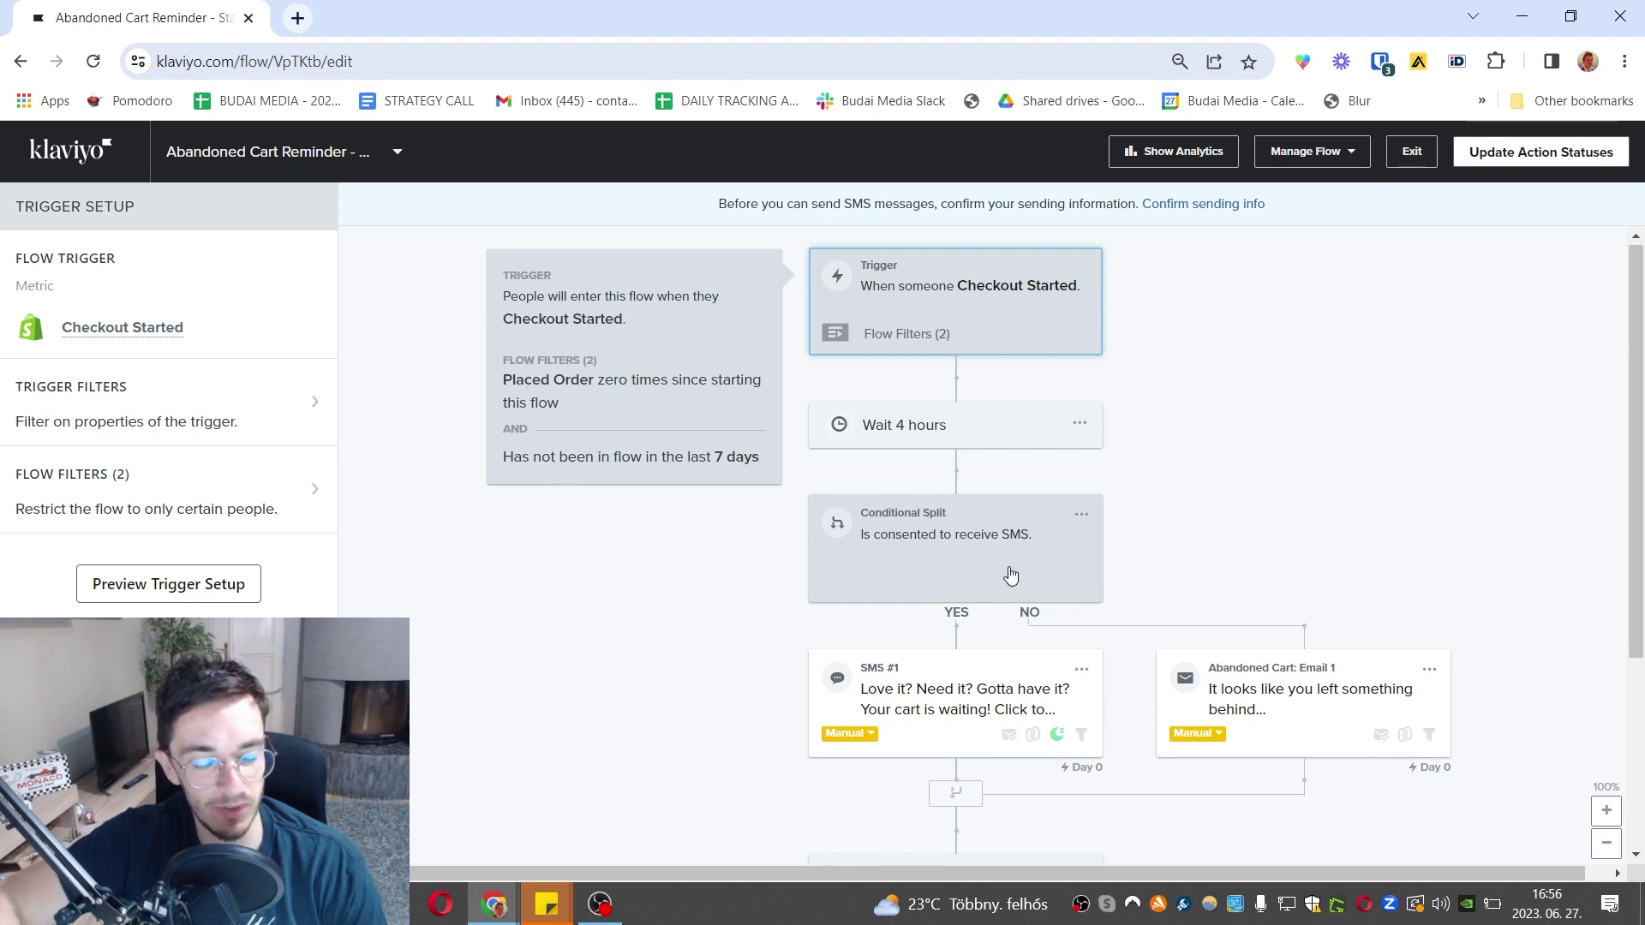
pyautogui.scroll(-3, 956, 535)
pyautogui.click(956, 535)
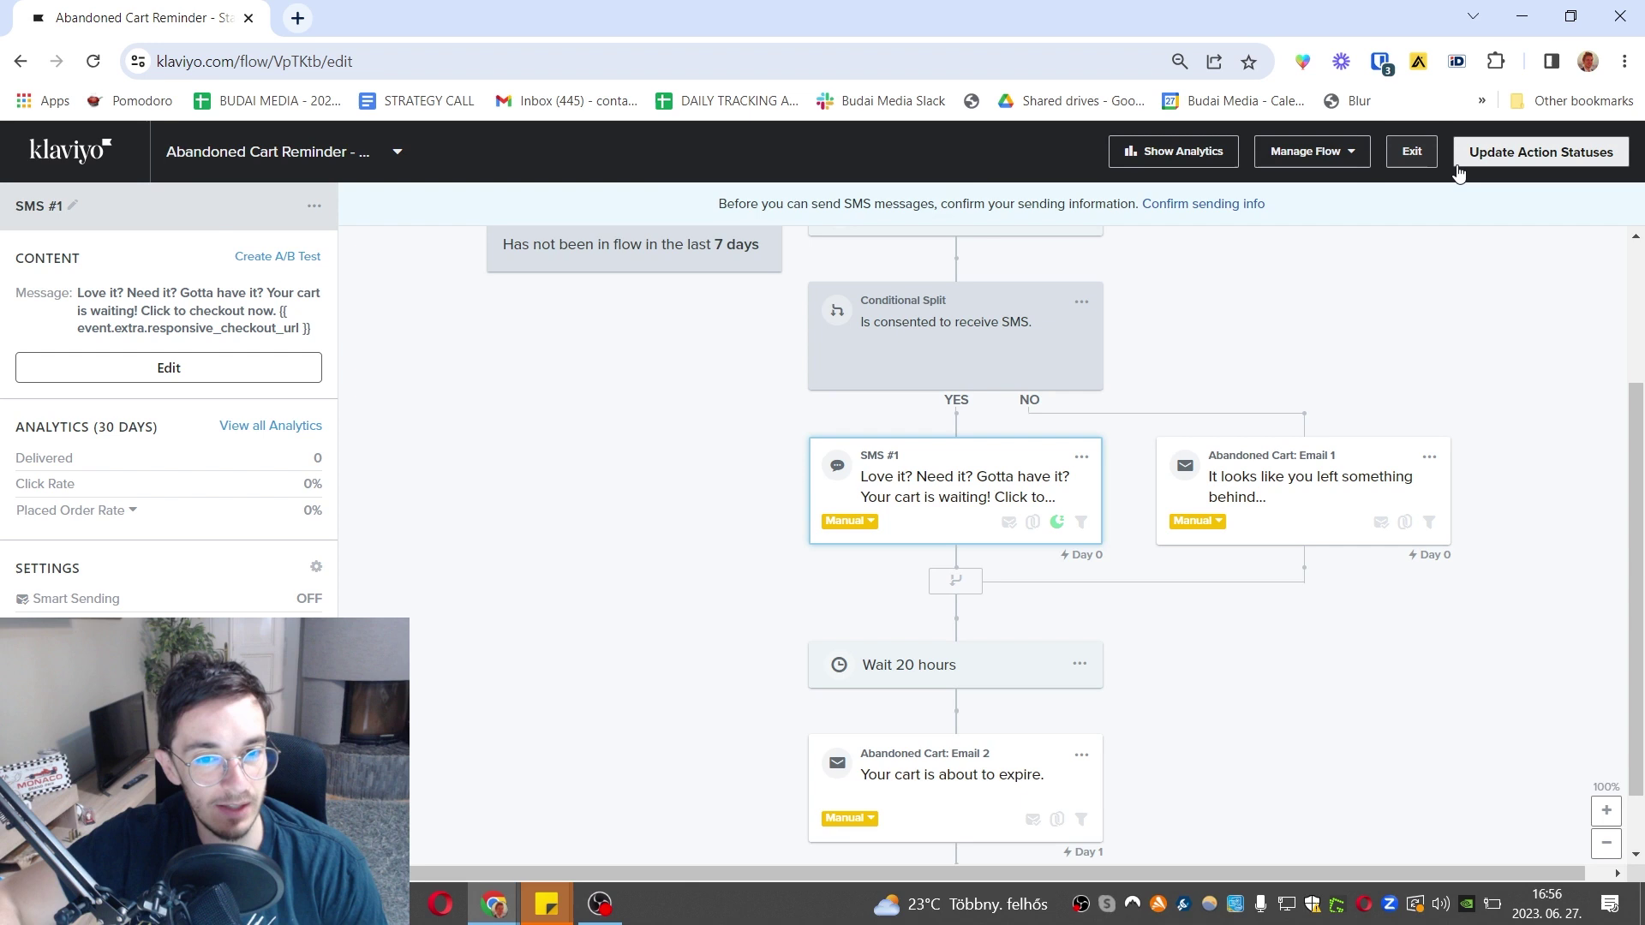
pyautogui.click(1416, 156)
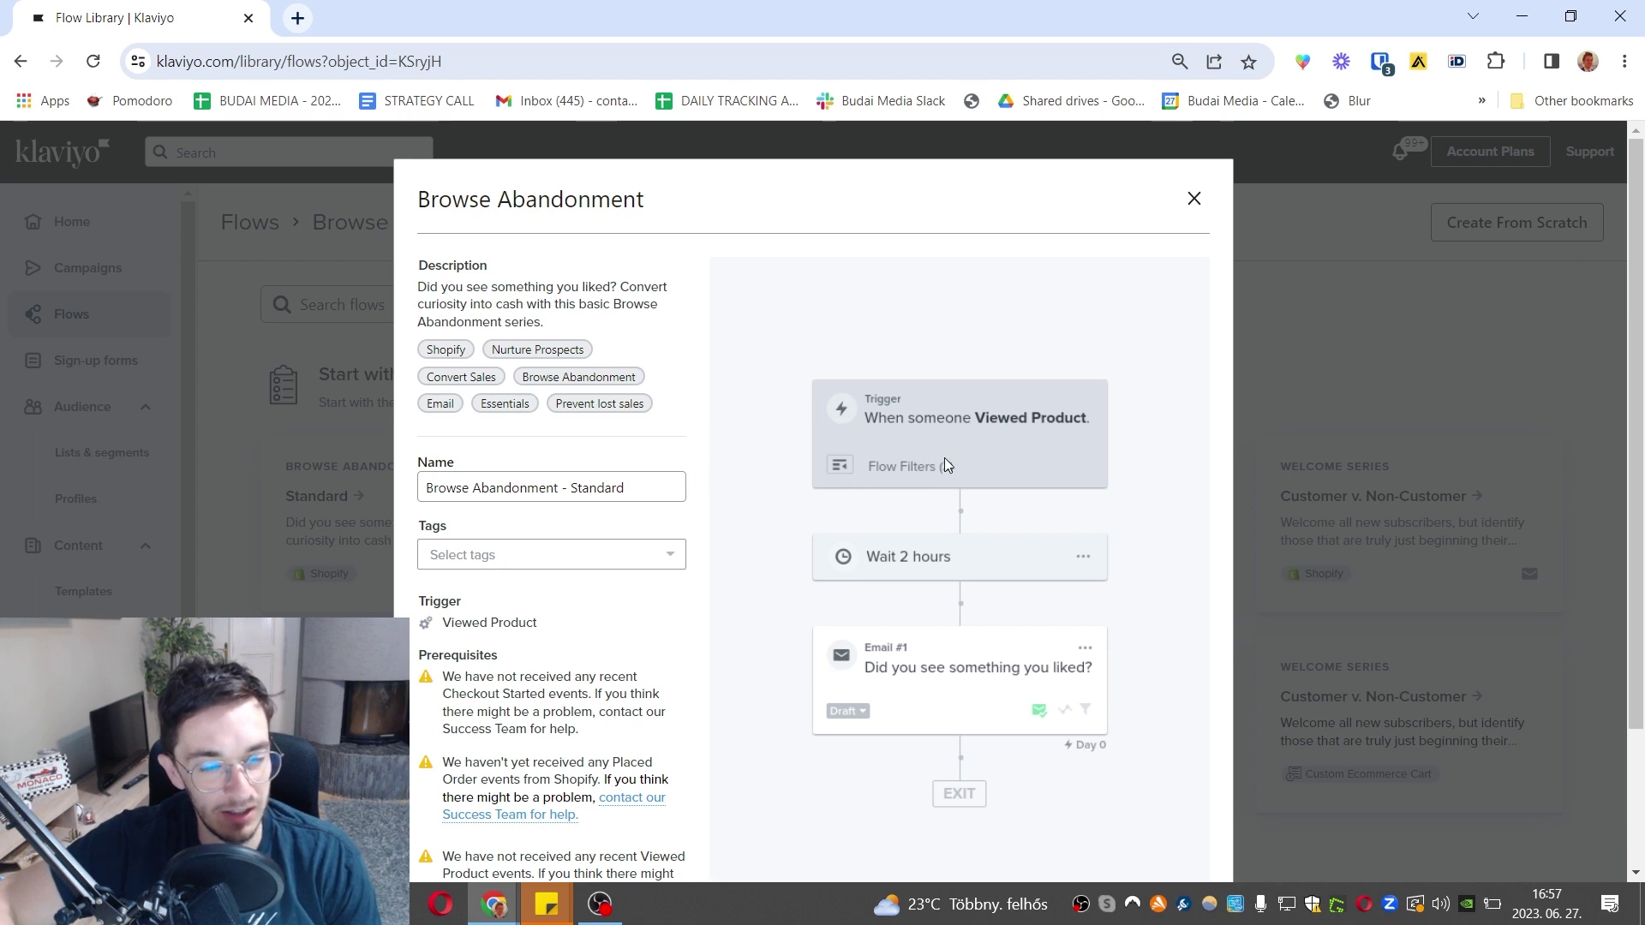
# Step: Create a flow from the Browse Abandonment – Standard template
pyautogui.scroll(-2, 718, 667)
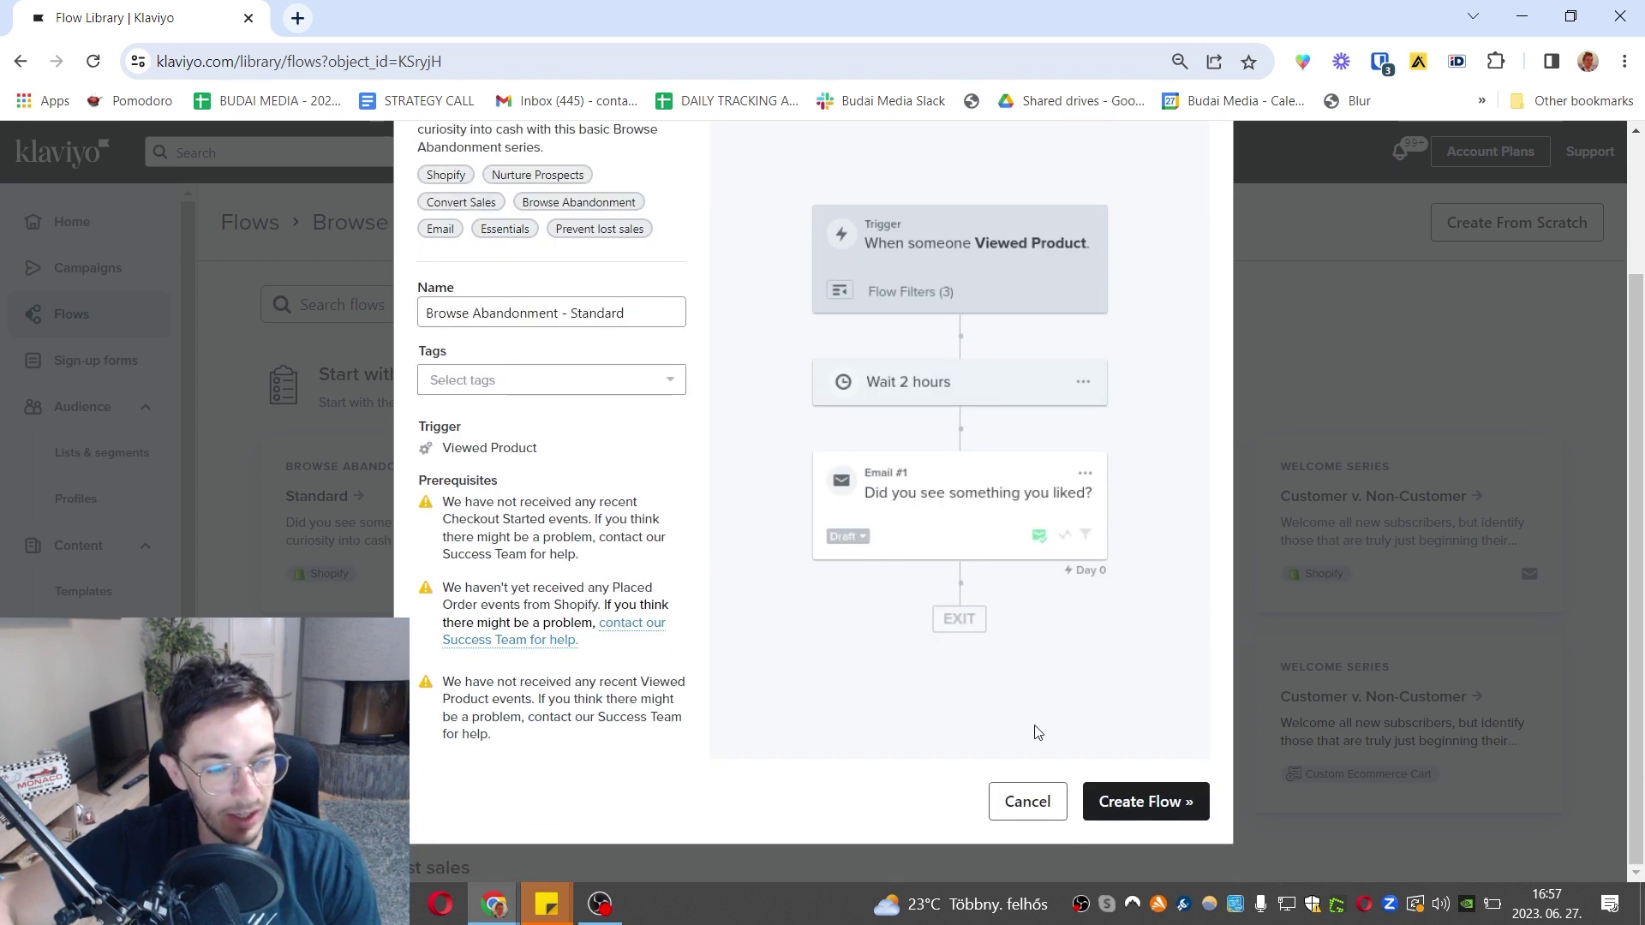
pyautogui.click(1124, 794)
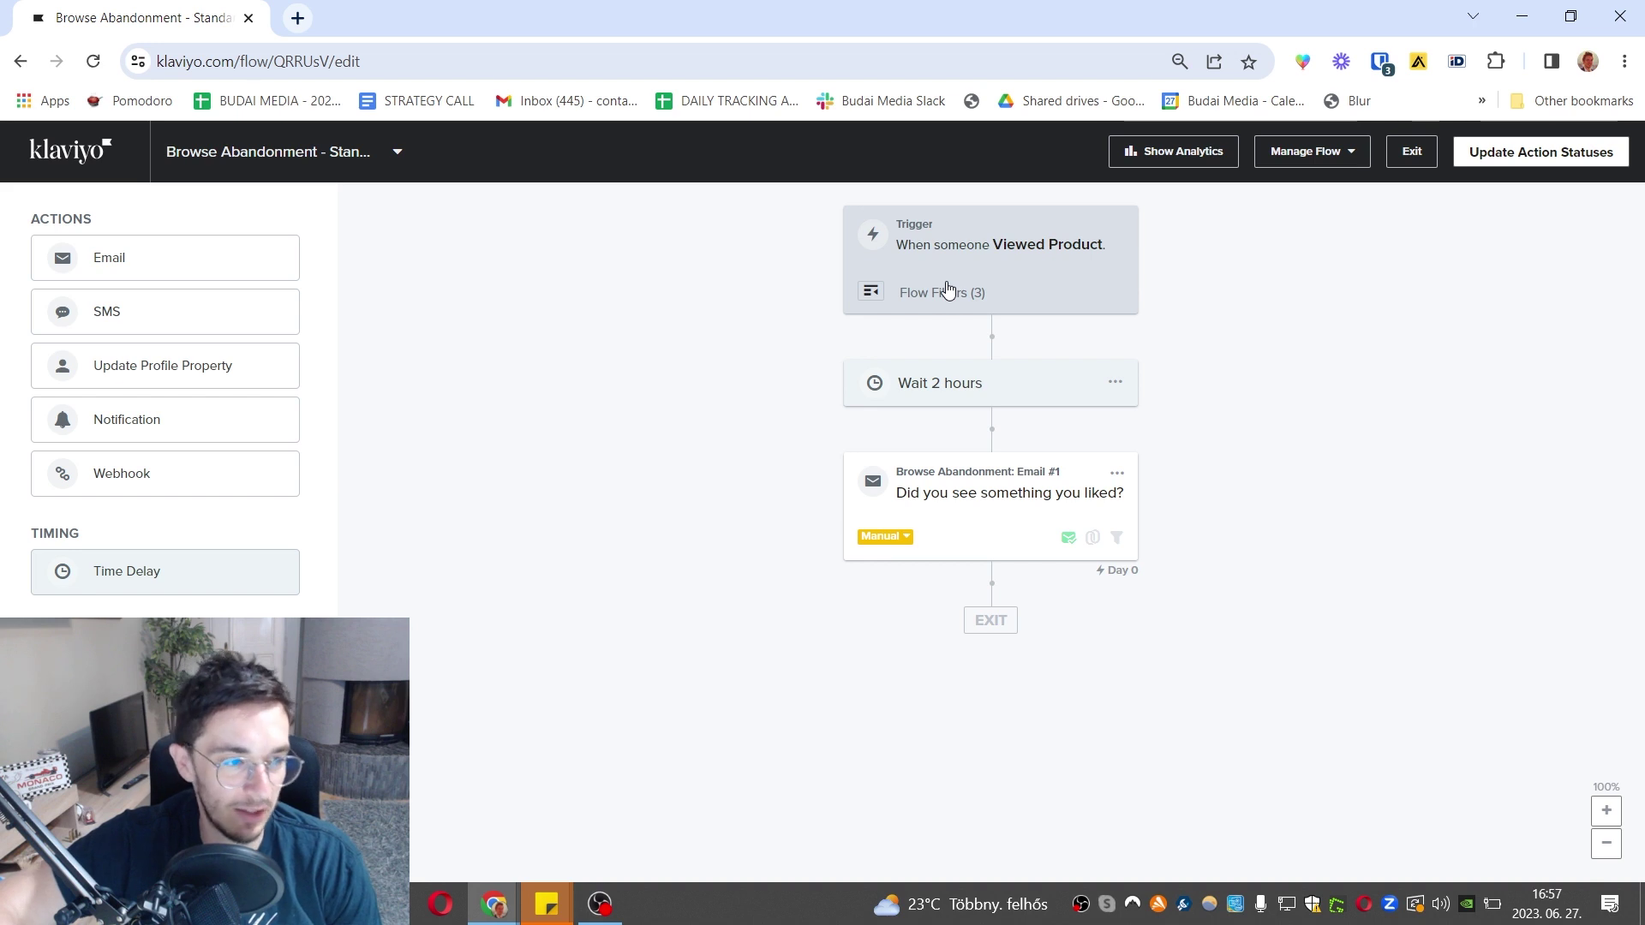
# Step: Review the trigger's three filters and add a Time Delay step below Email #1
pyautogui.click(874, 294)
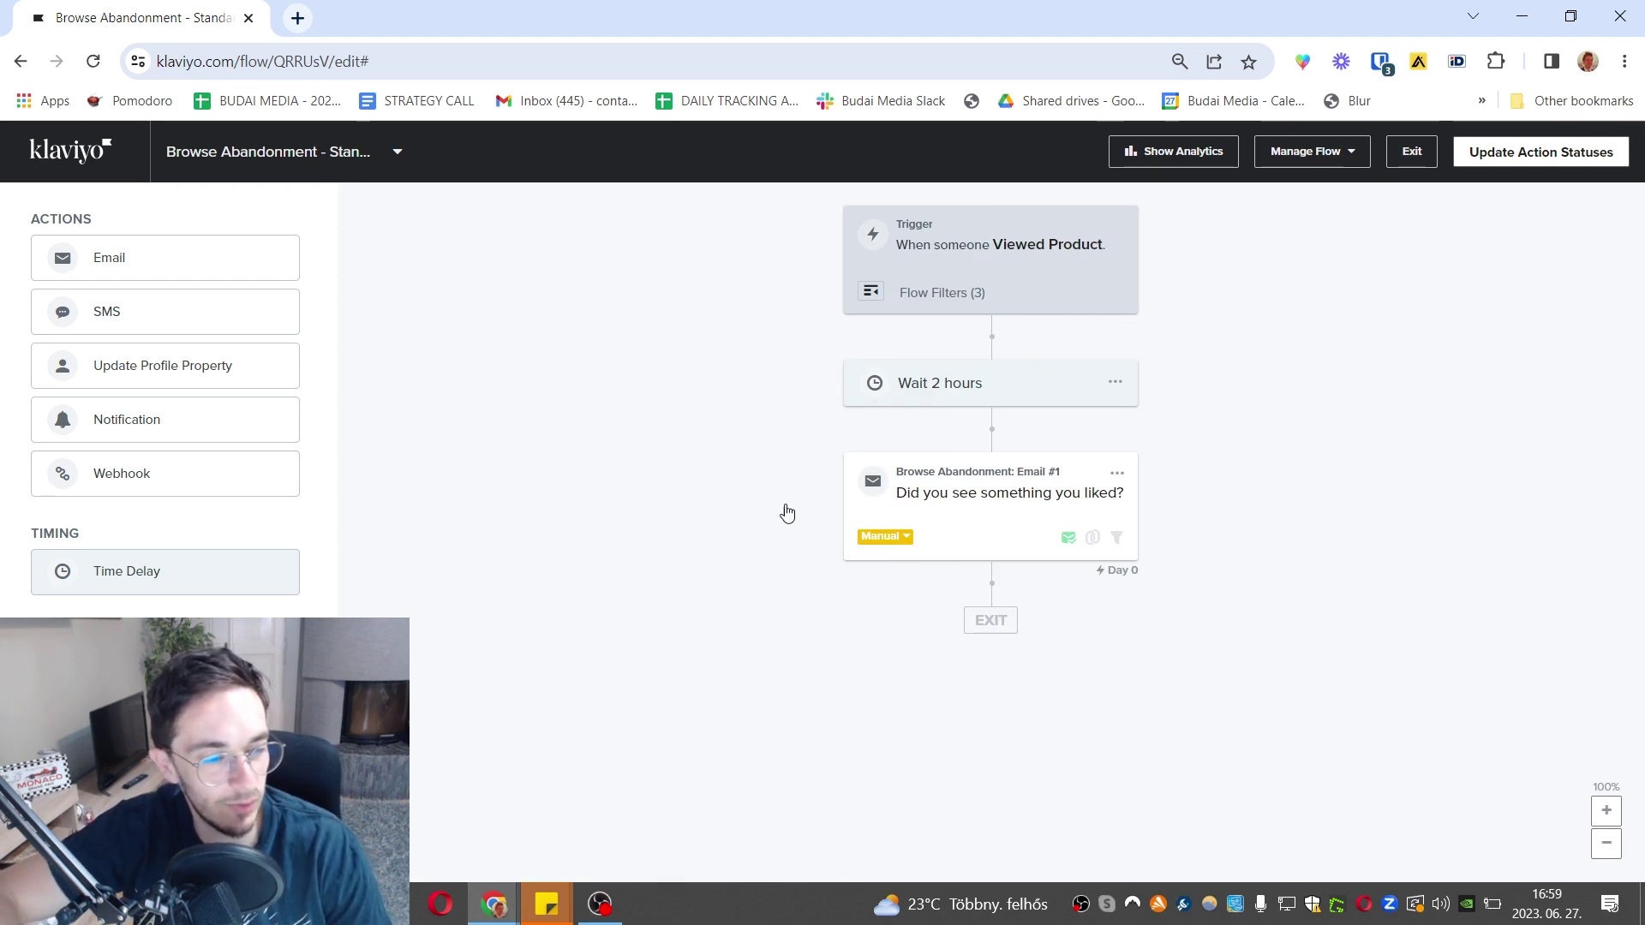
pyautogui.moveTo(175, 575); pyautogui.dragTo(972, 613)
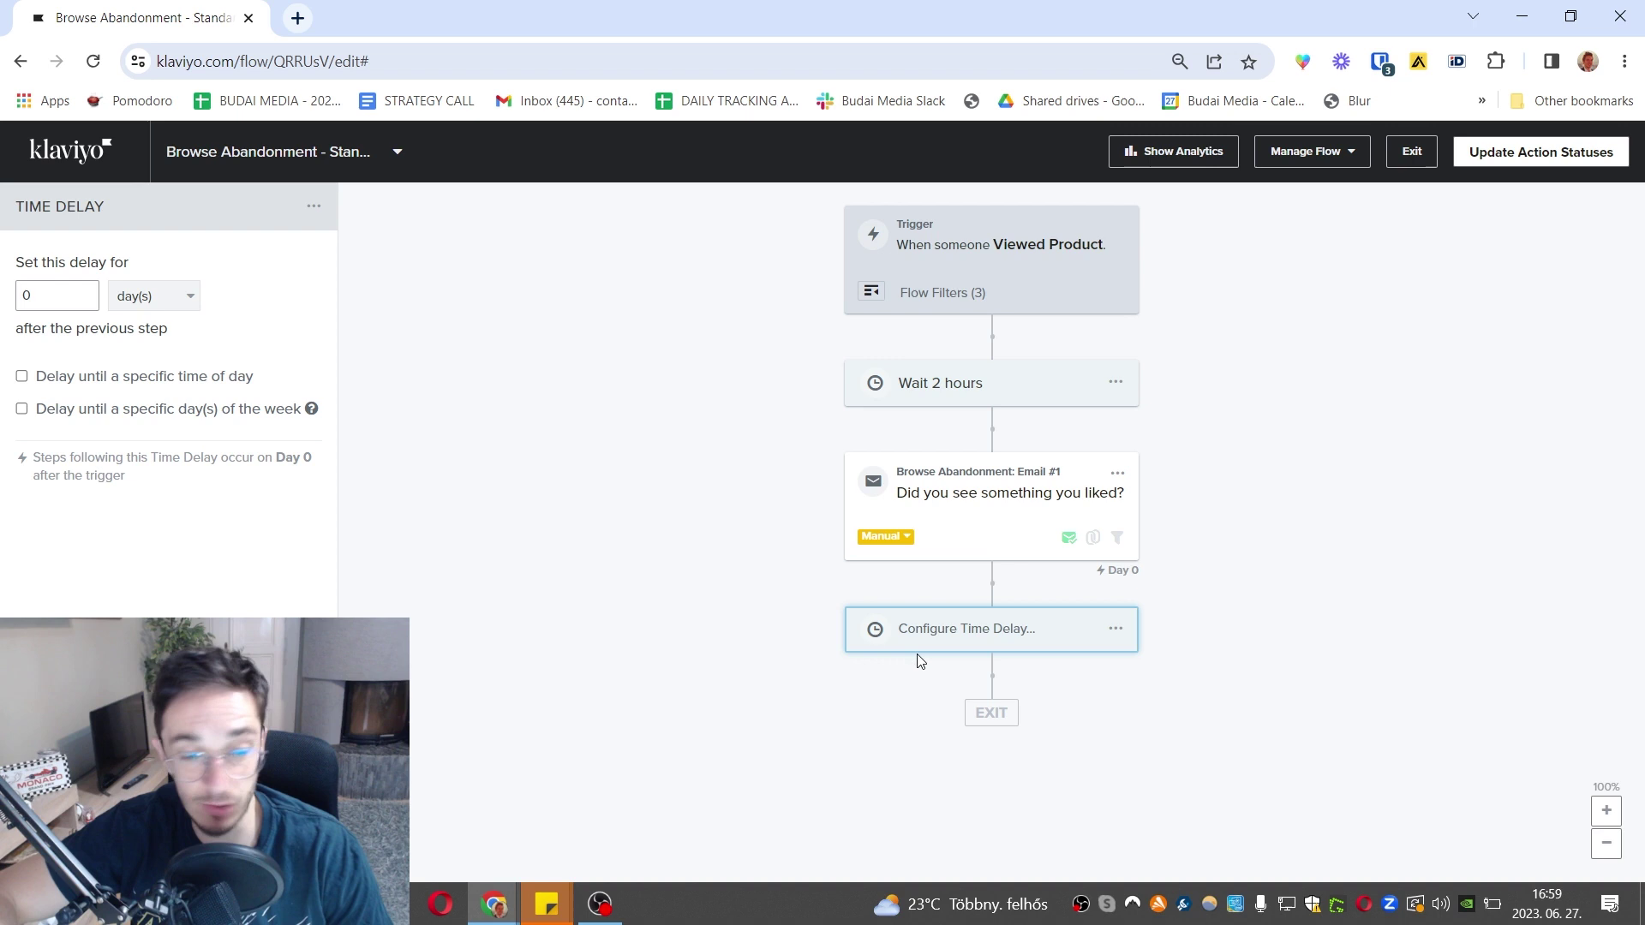
# Step: Set the new time delay to 6 hours
pyautogui.doubleClick(43, 295)
pyautogui.write('6')
pyautogui.click(137, 296)
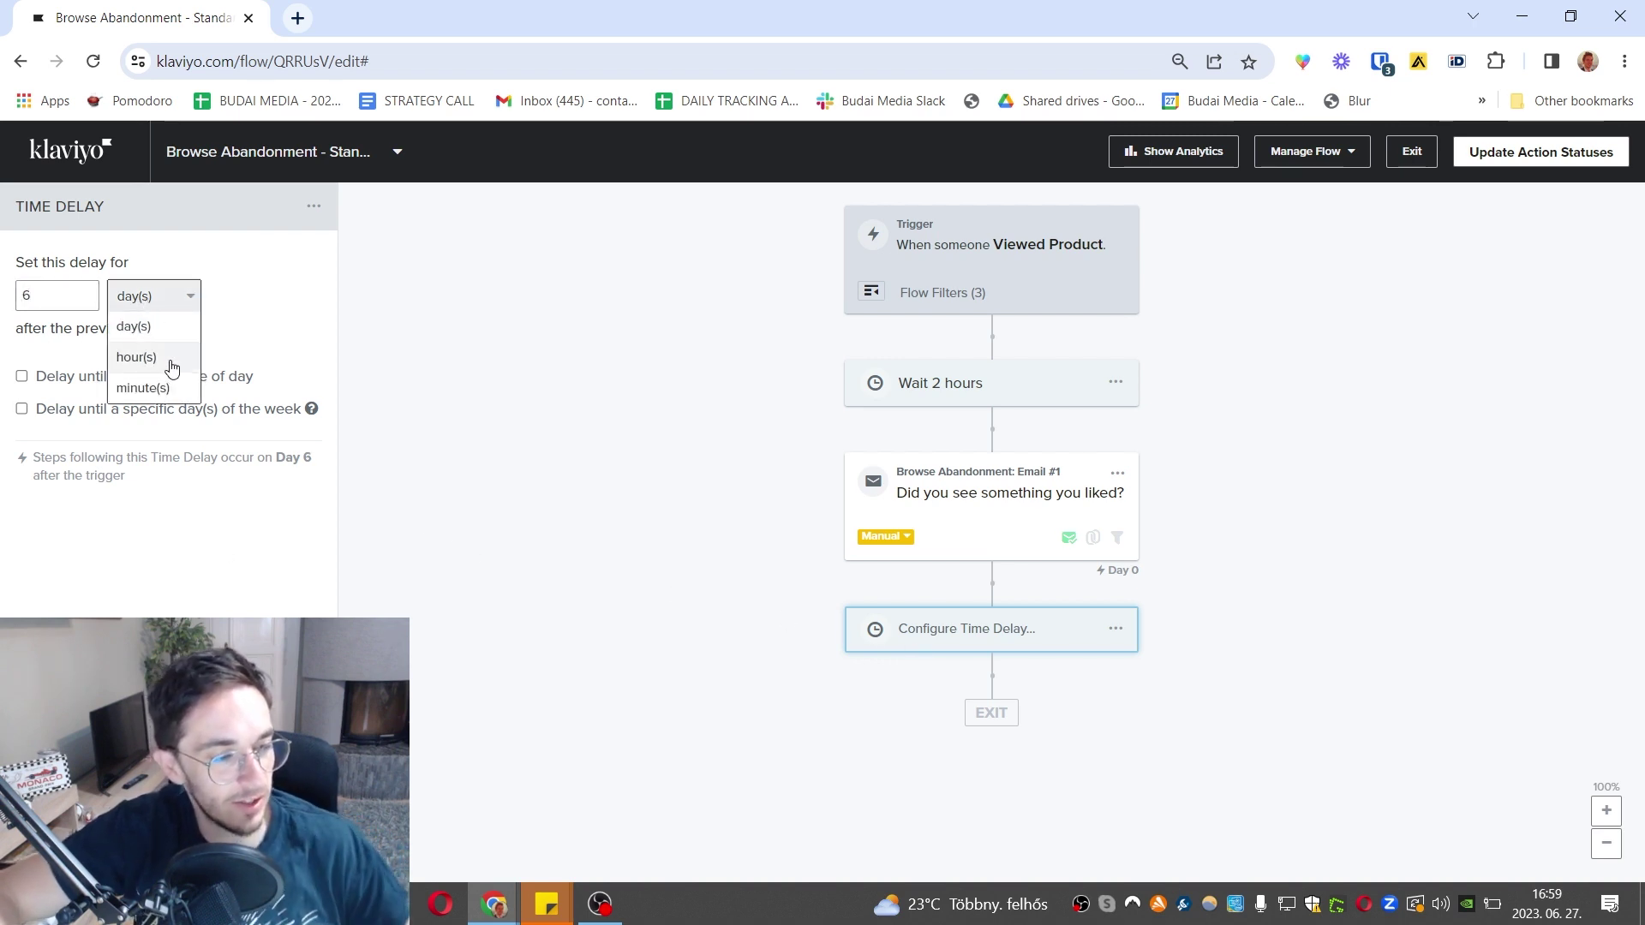
pyautogui.click(137, 356)
pyautogui.click(414, 565)
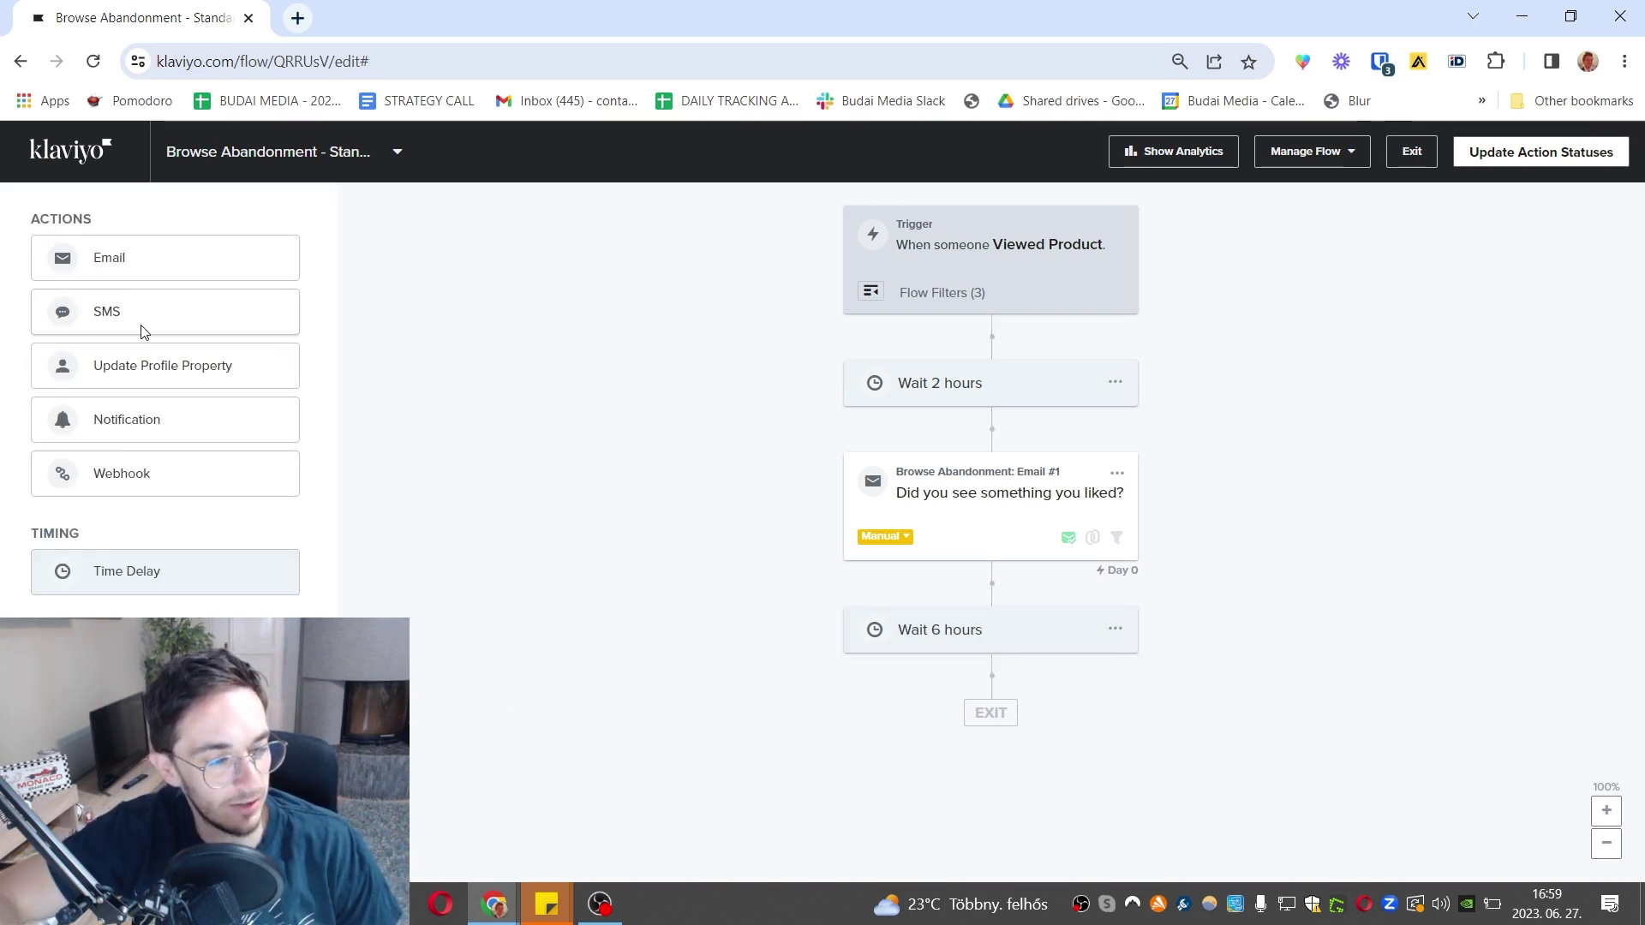
# Step: Add Email #2, a 25-day time delay, and Email #3 after it
pyautogui.moveTo(114, 257); pyautogui.dragTo(954, 705)
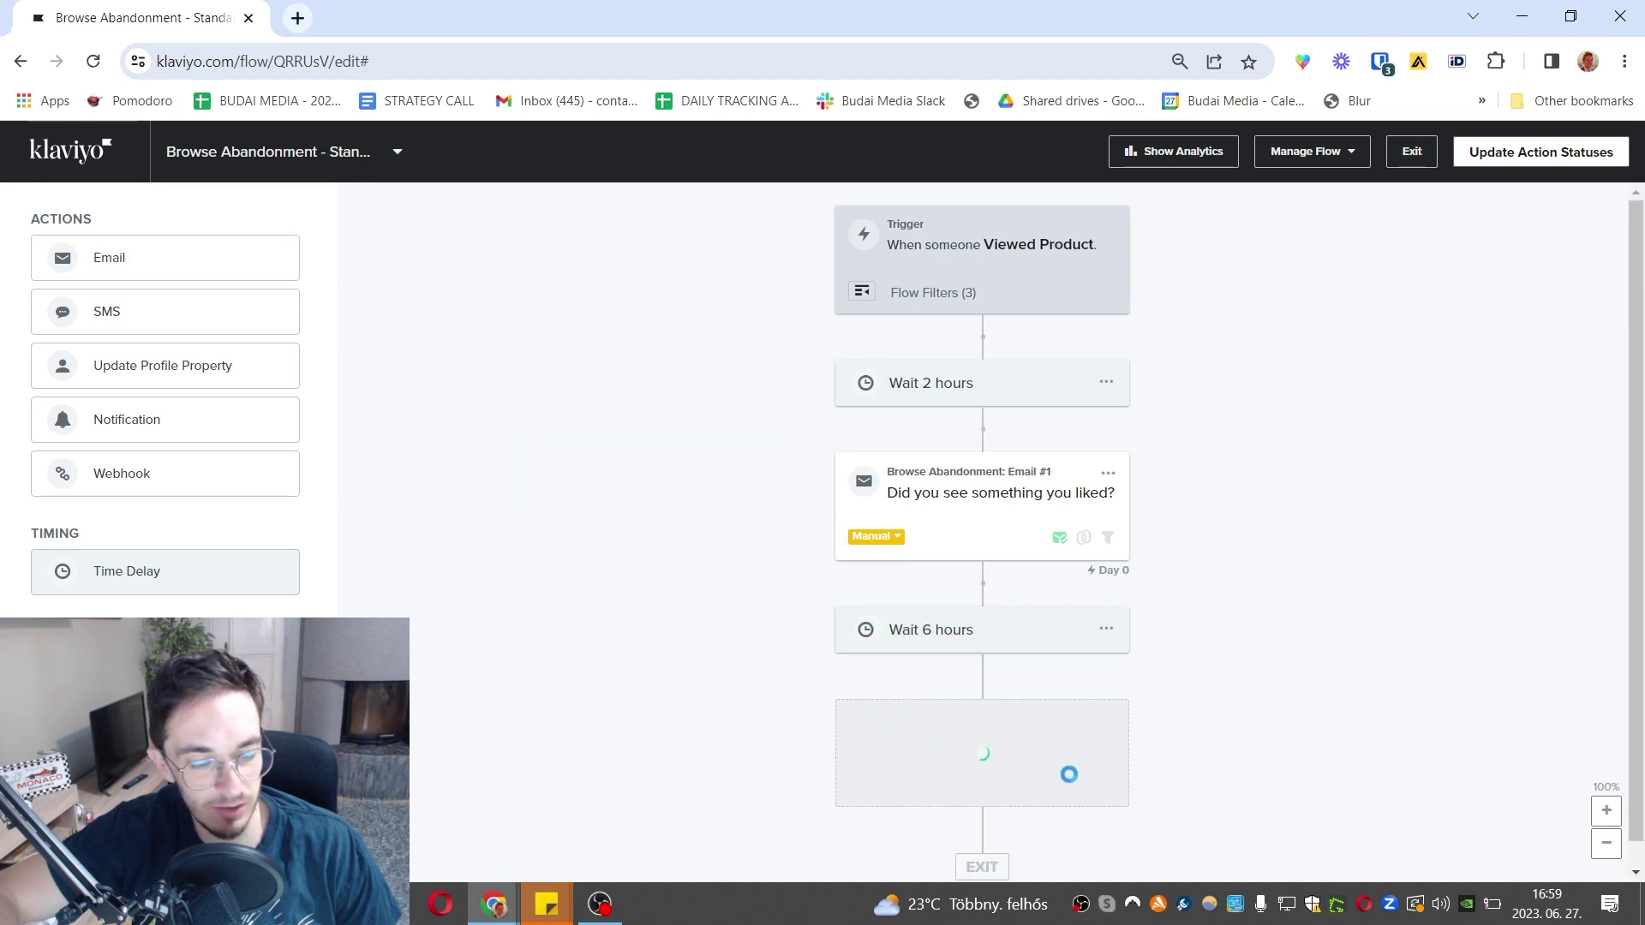
pyautogui.click(973, 768)
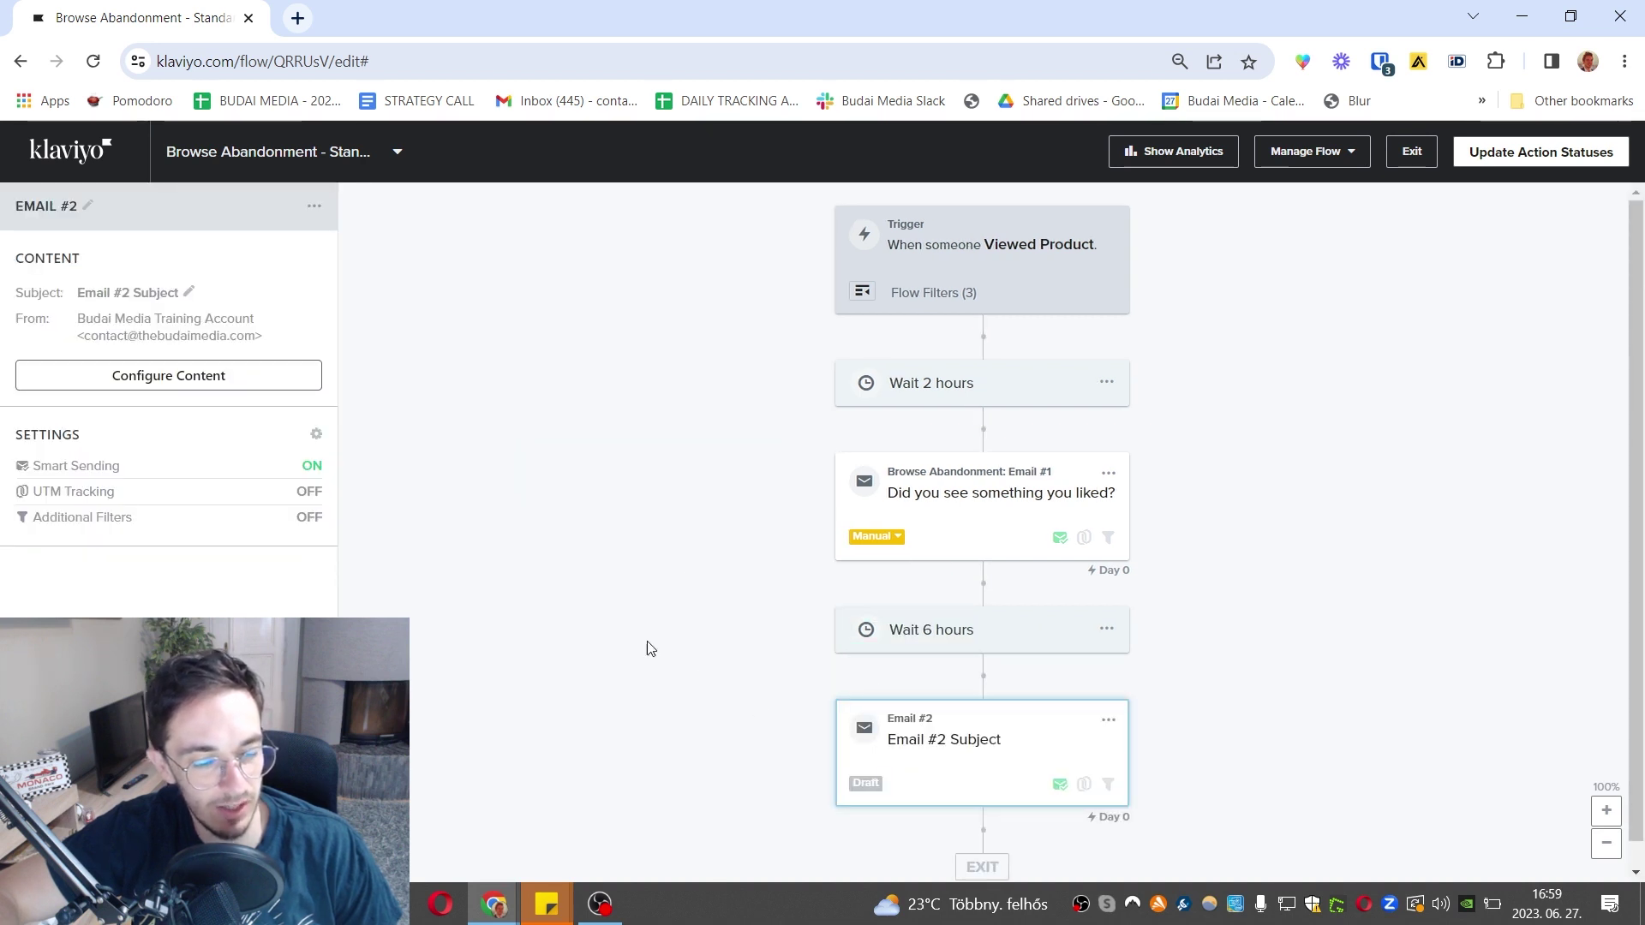
pyautogui.press('Escape')
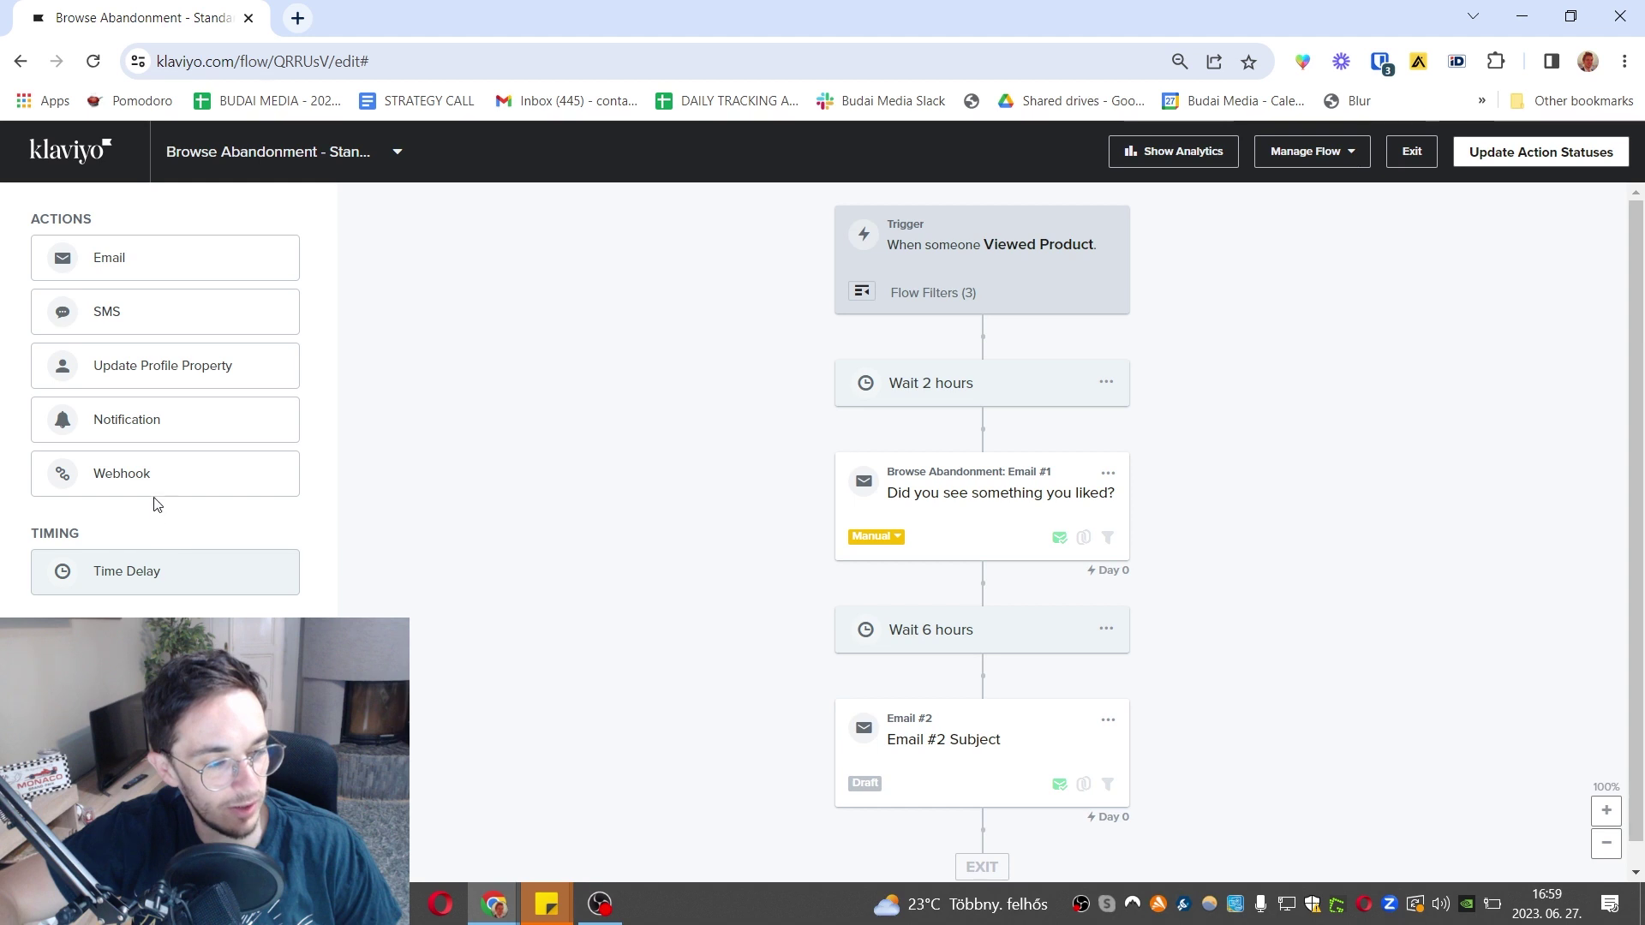
pyautogui.moveTo(150, 555); pyautogui.dragTo(999, 805)
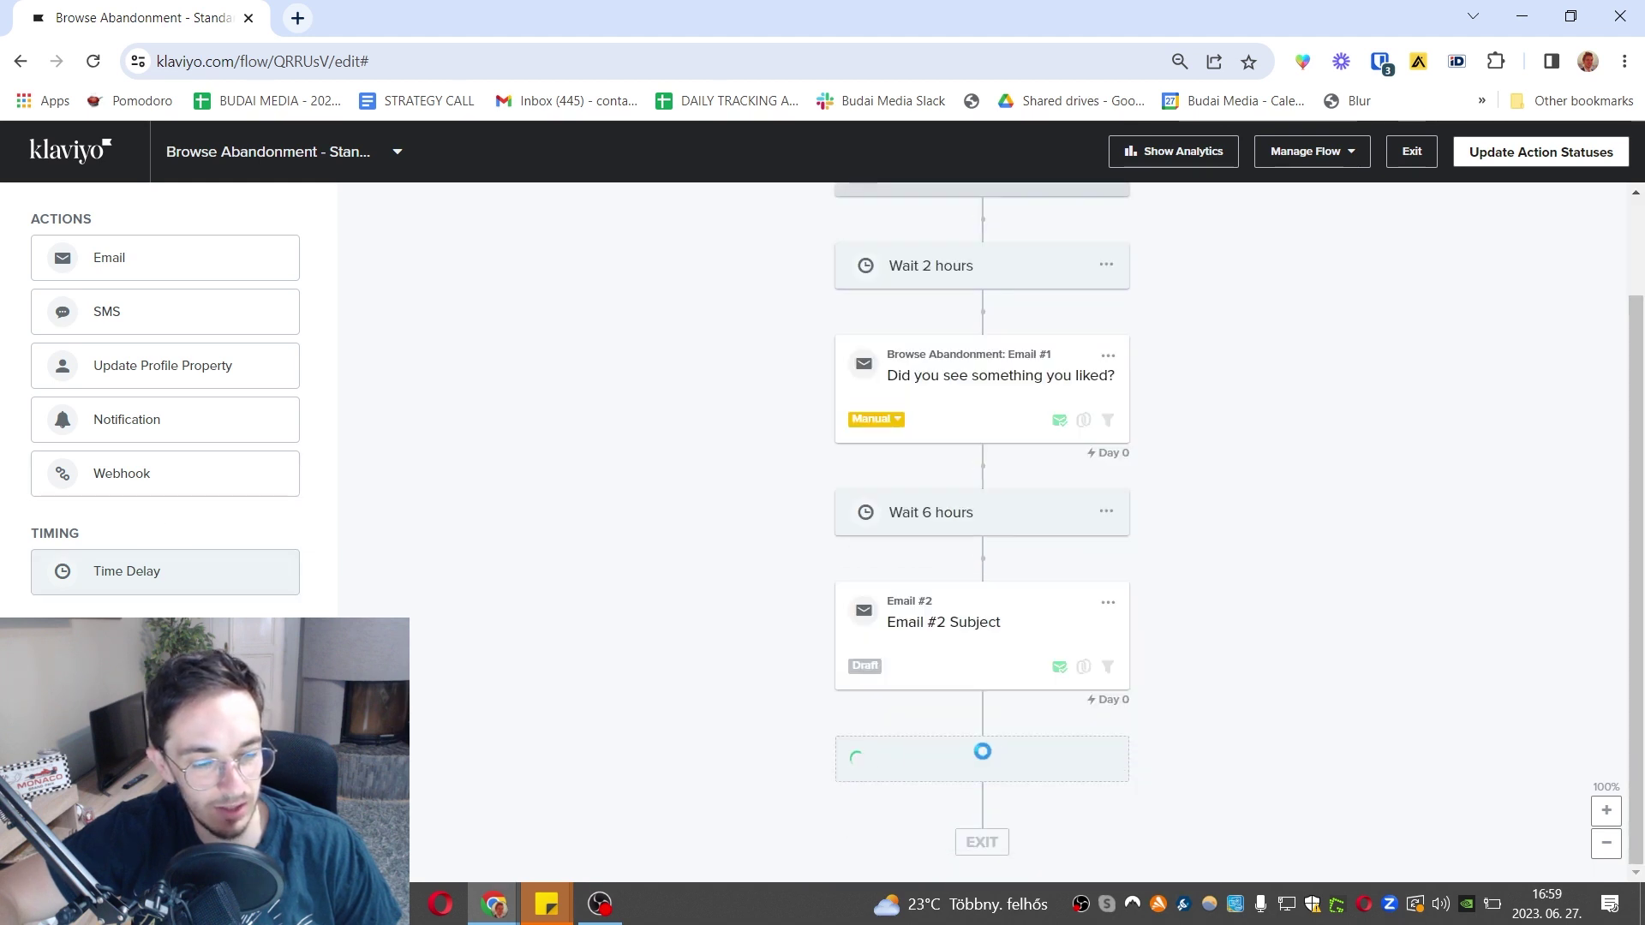
pyautogui.write('25')
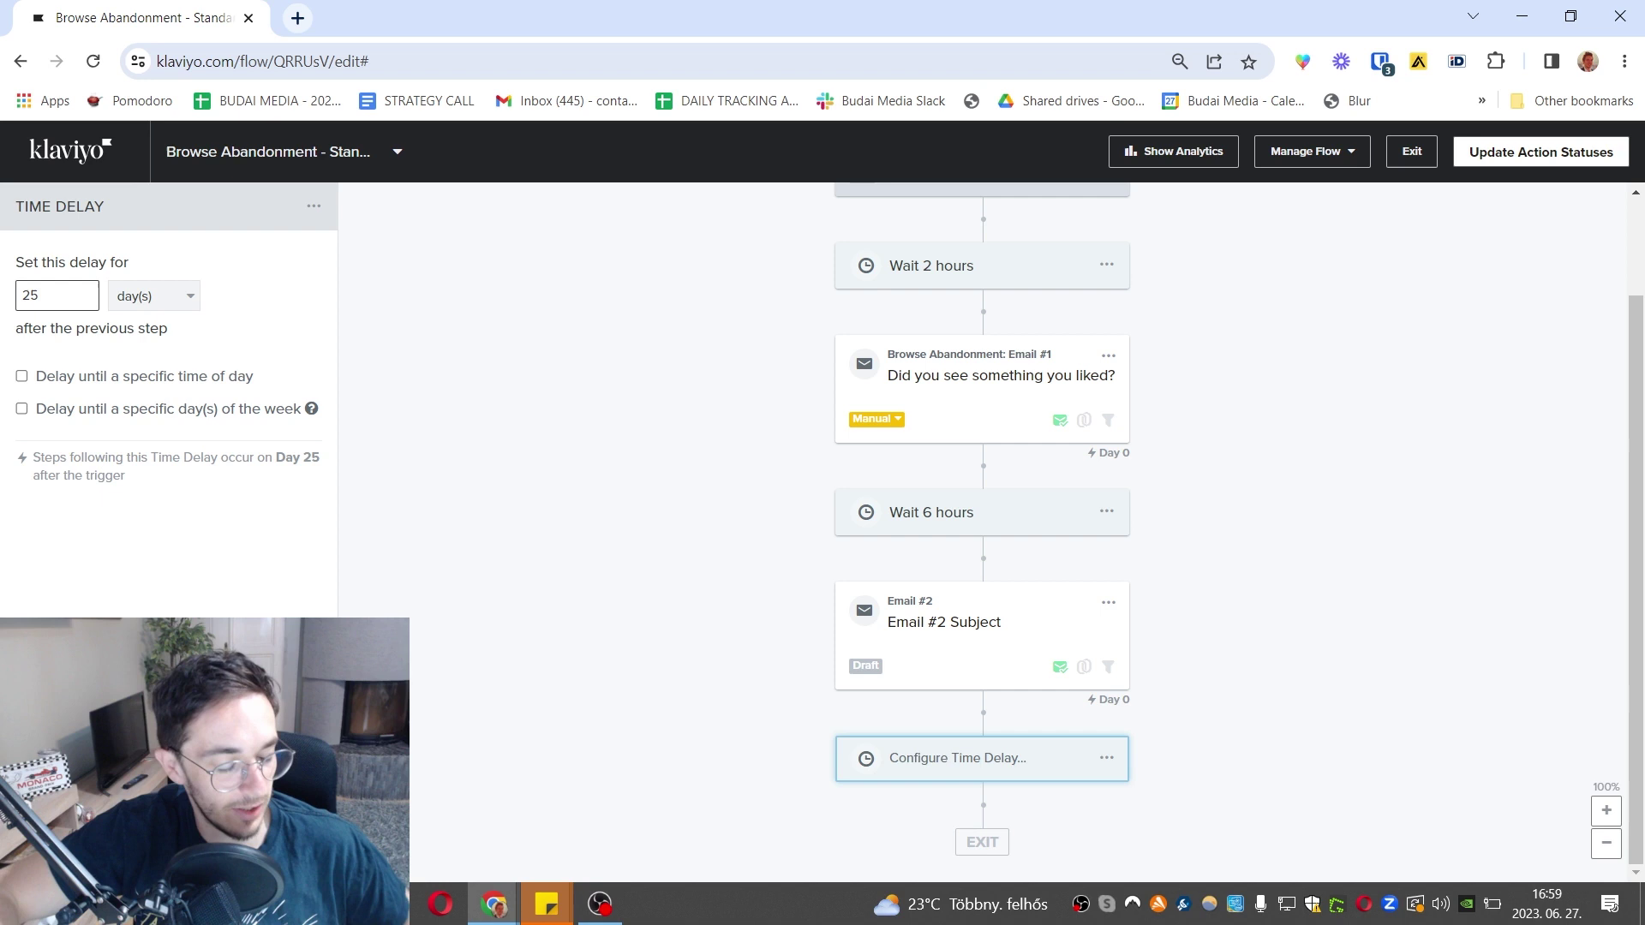
pyautogui.press('Return')
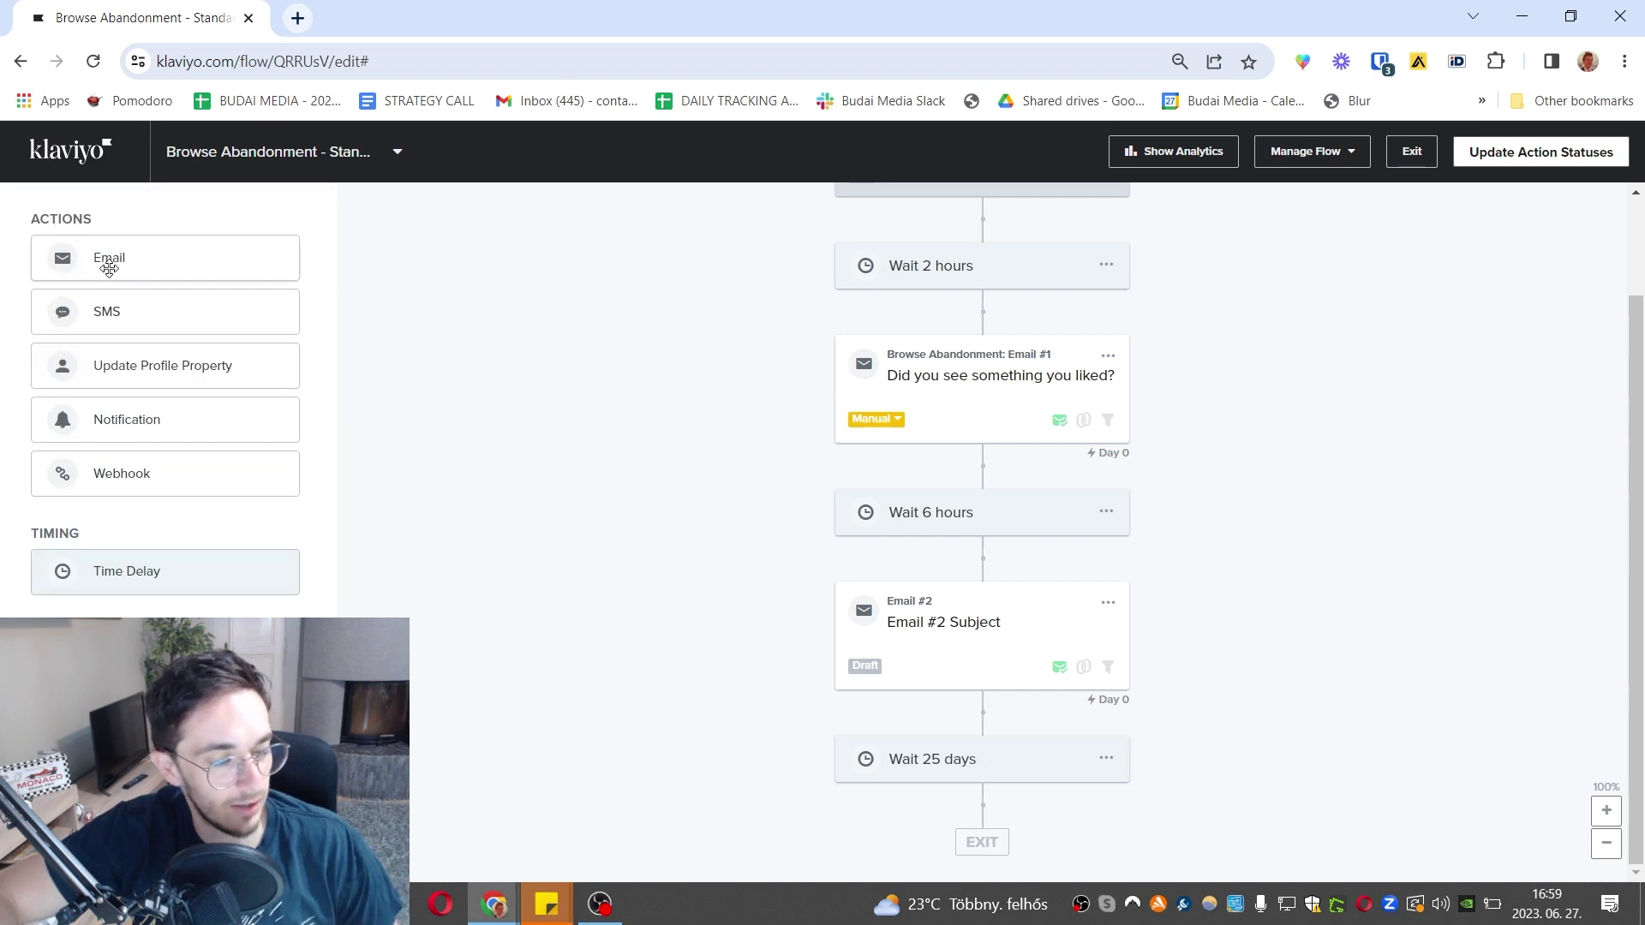
pyautogui.moveTo(109, 260); pyautogui.dragTo(942, 723)
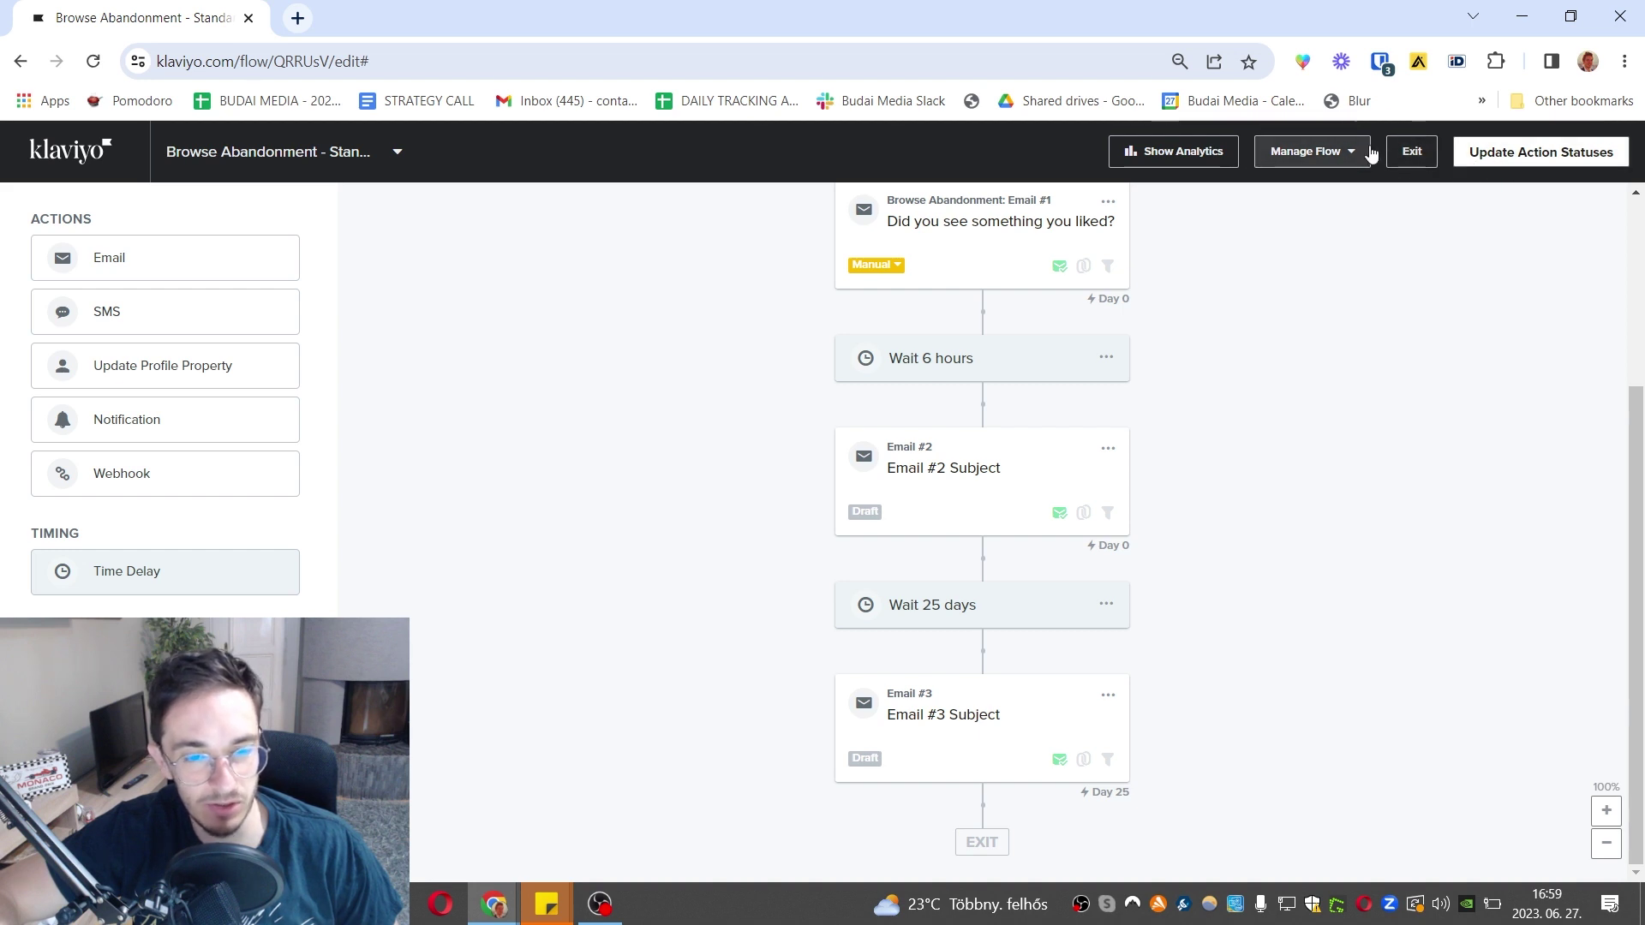
# Step: Exit the Browse Abandonment flow and preview the Customer Thank You – New vs. Returning template
pyautogui.click(1415, 156)
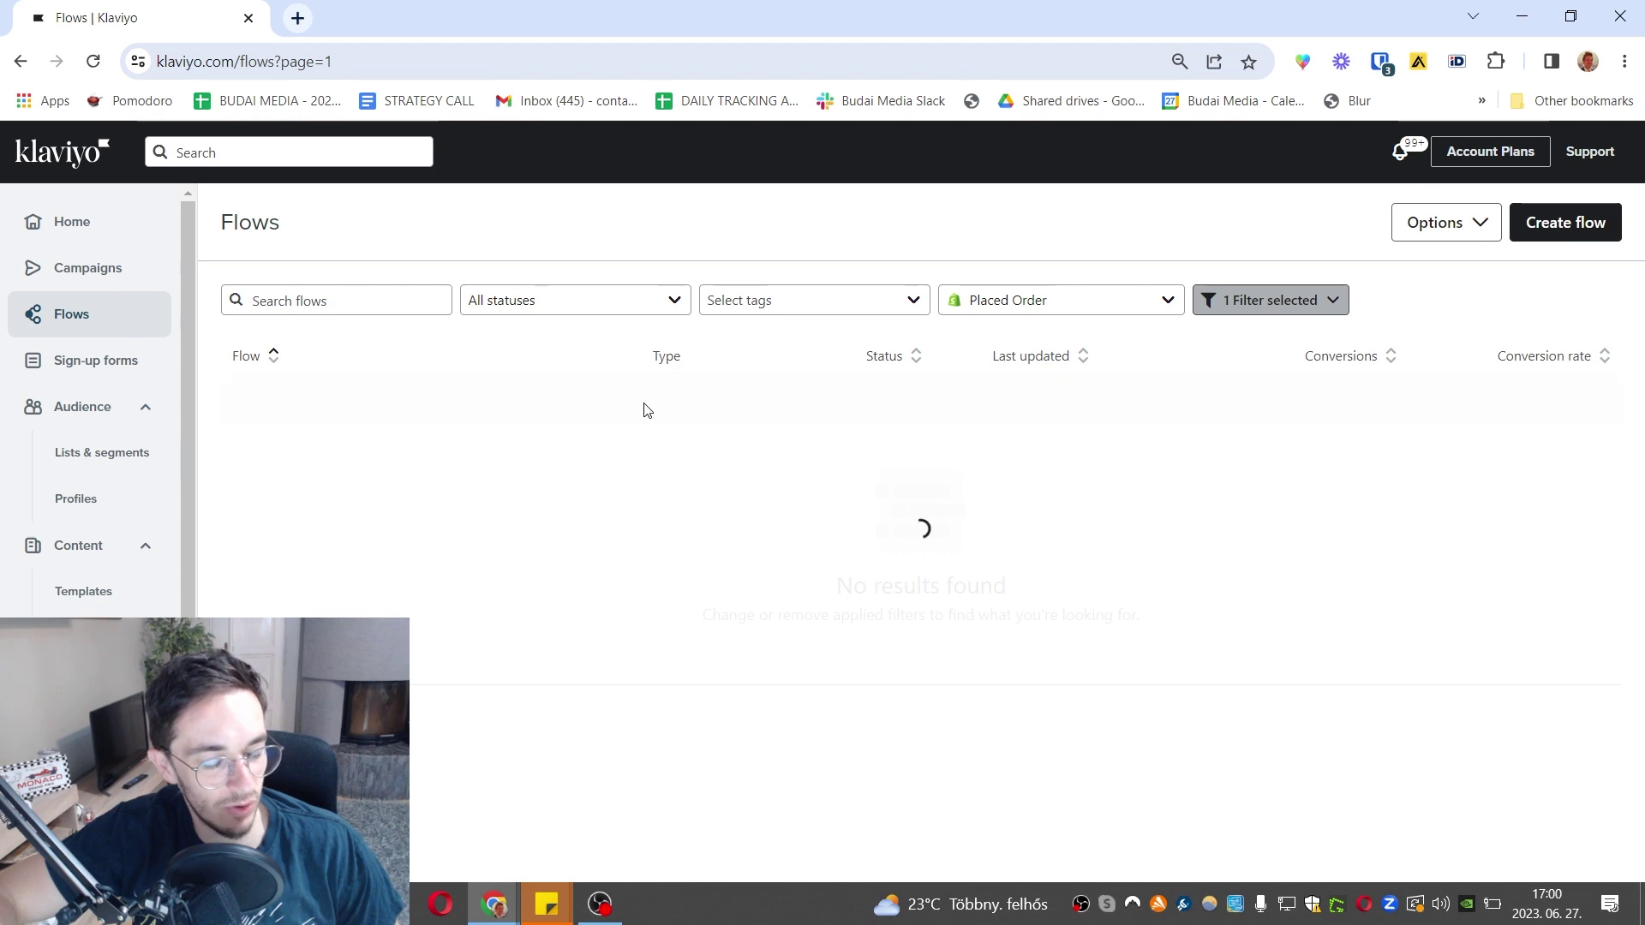
pyautogui.click(1568, 222)
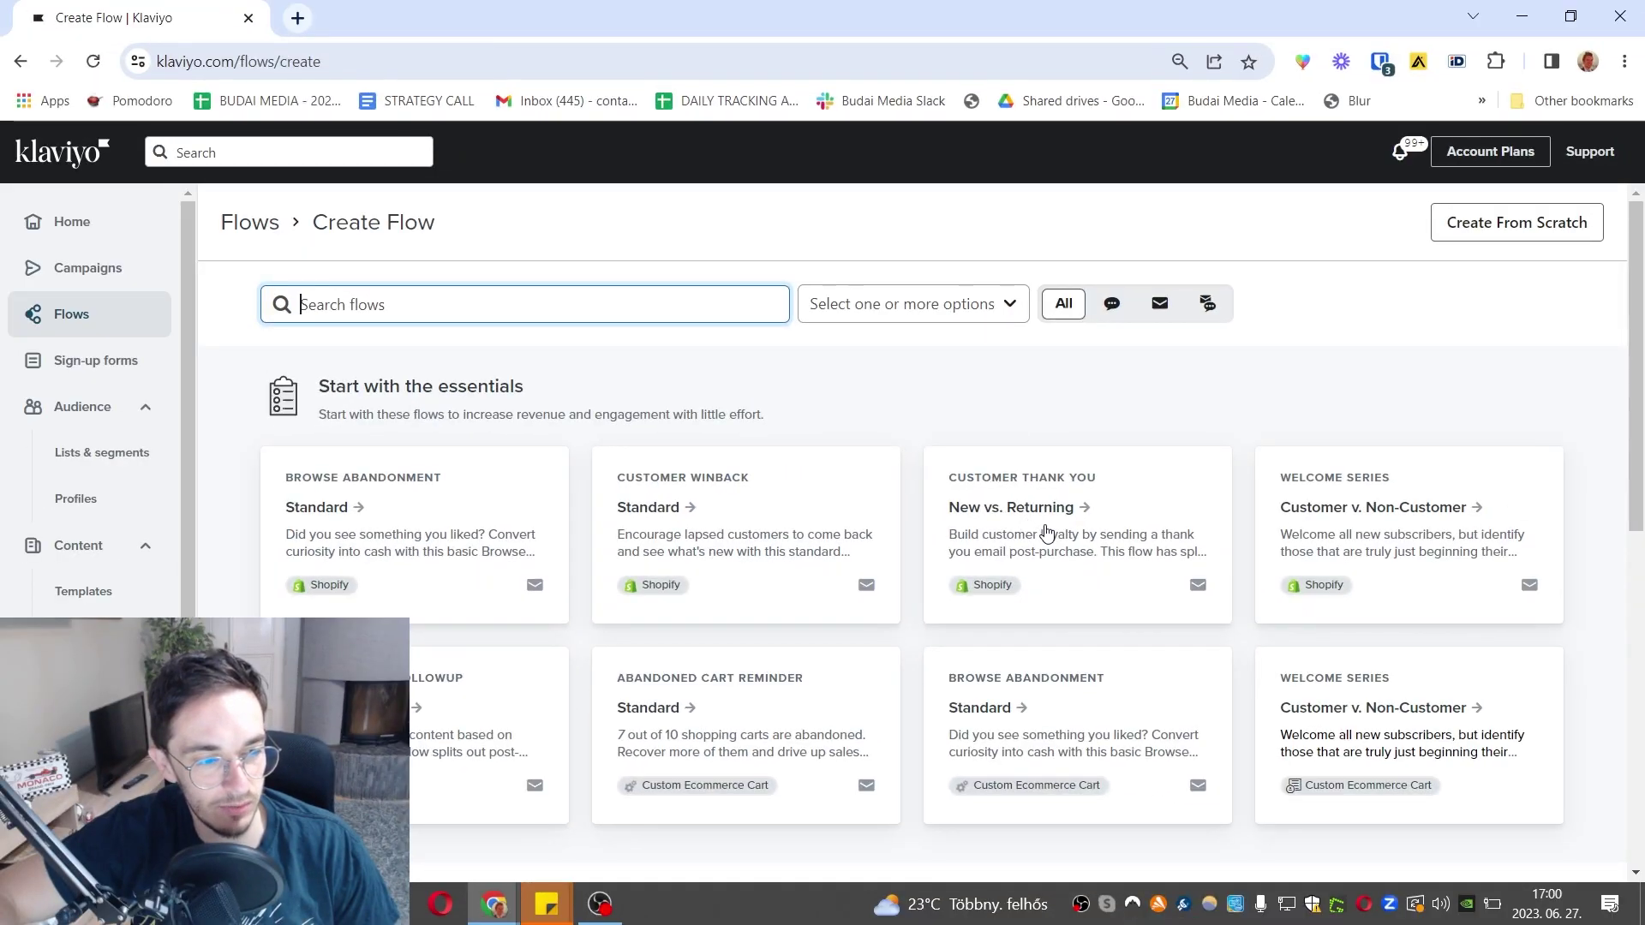
pyautogui.click(1046, 533)
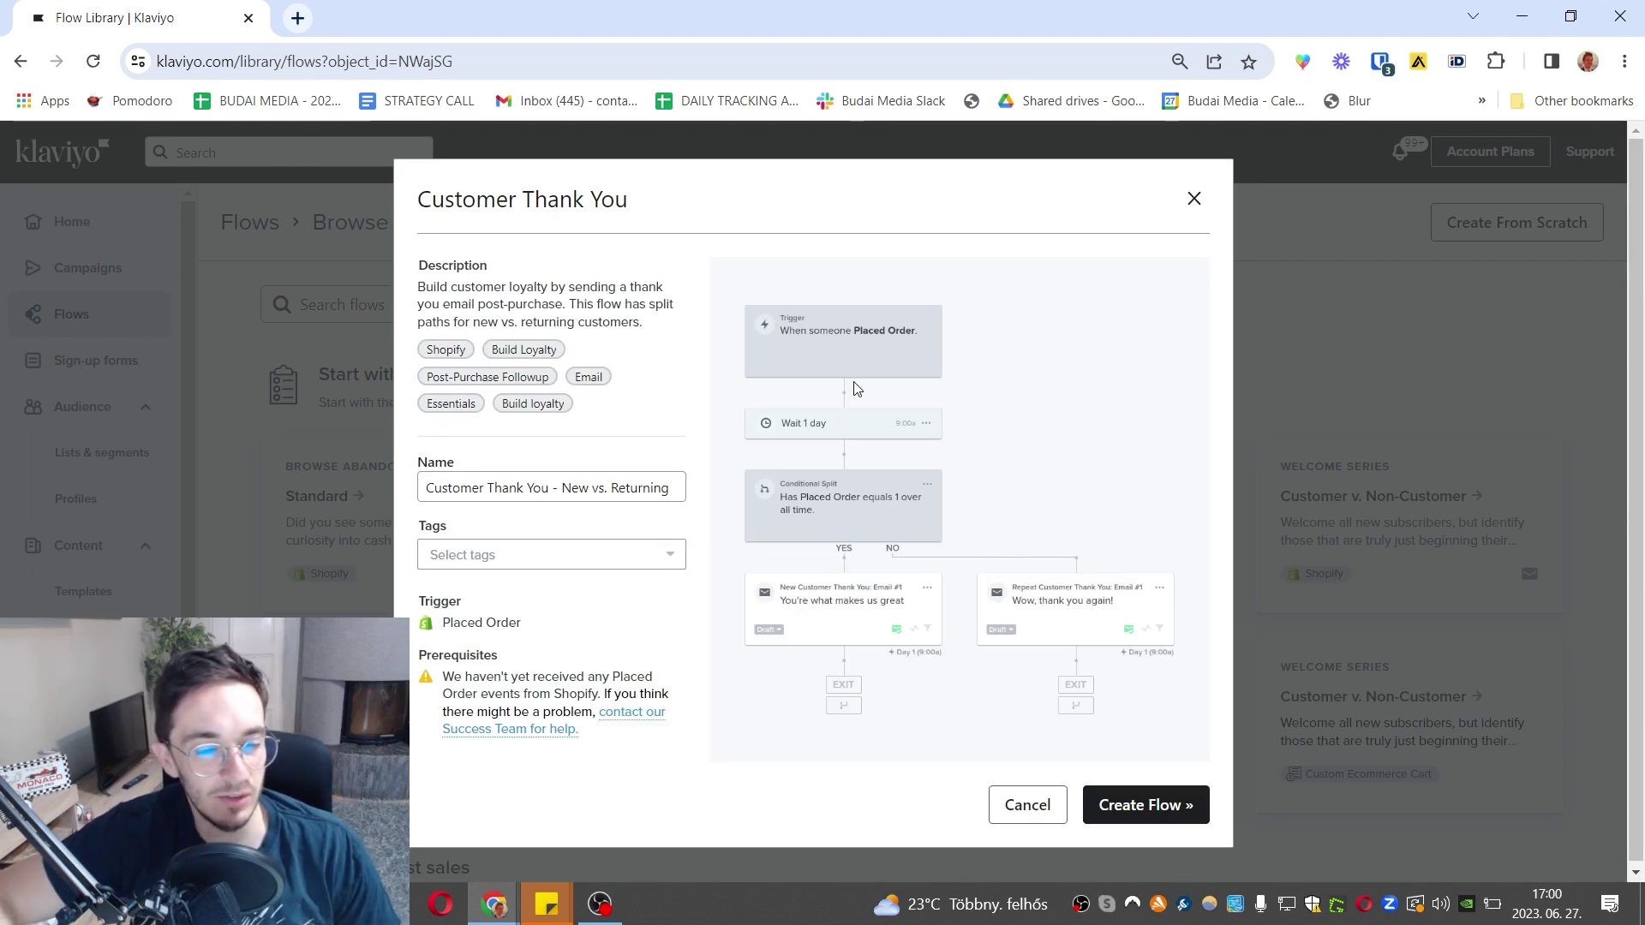
# Step: Create the Customer Thank You flow and change its Wait 1 day delay to 5 minutes
pyautogui.click(1146, 806)
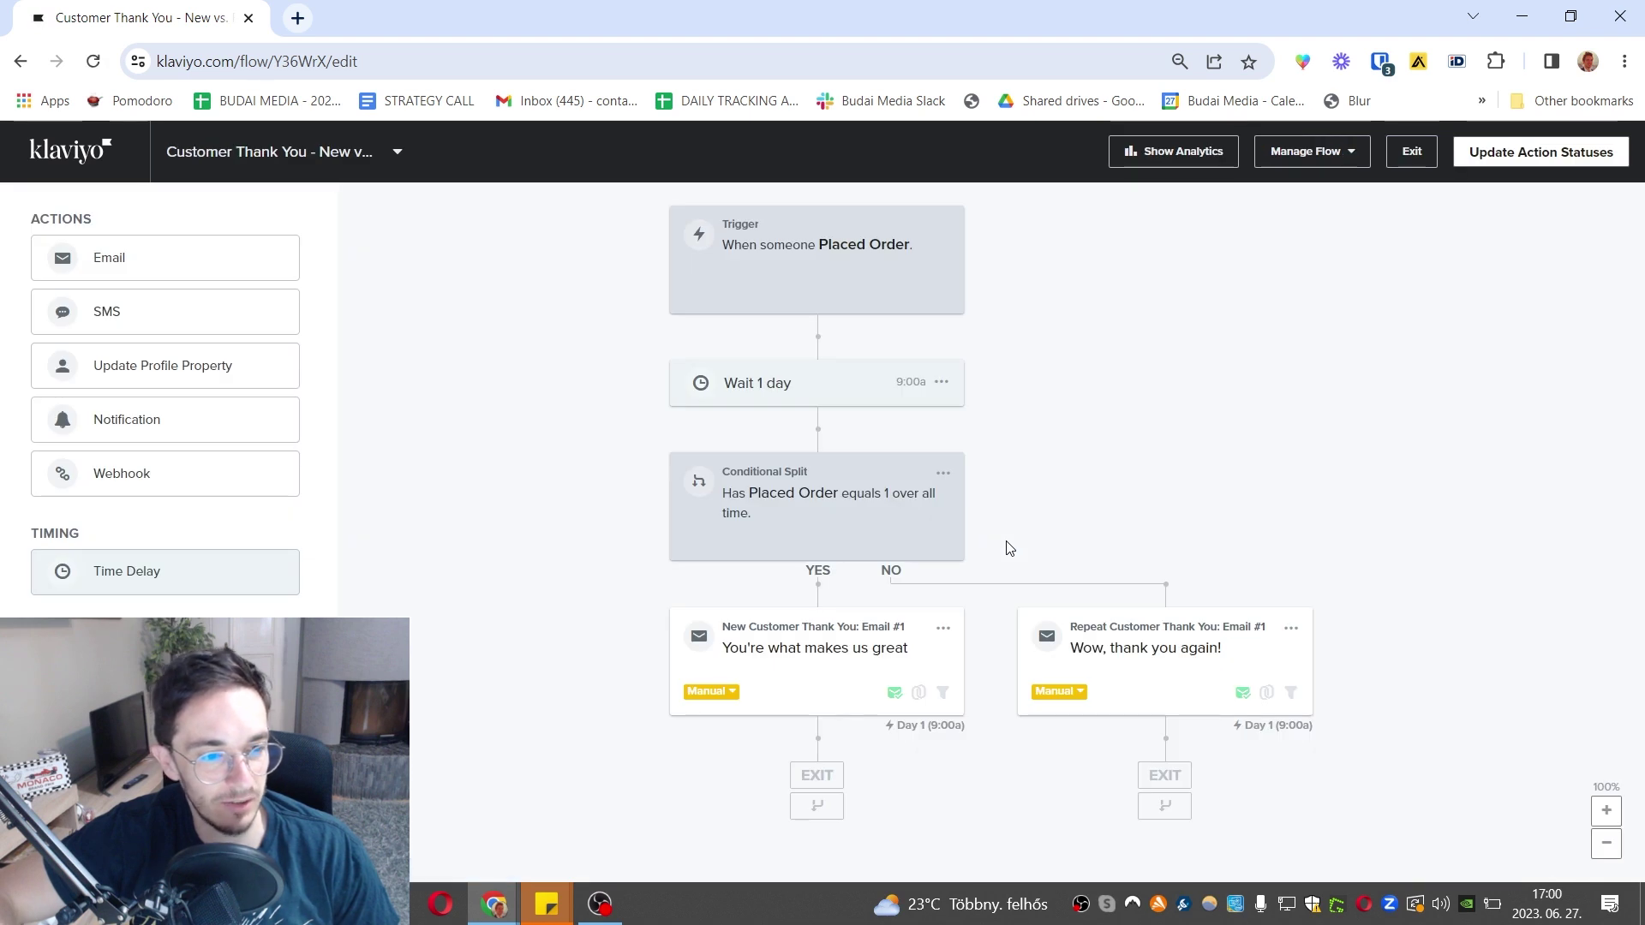
pyautogui.click(786, 279)
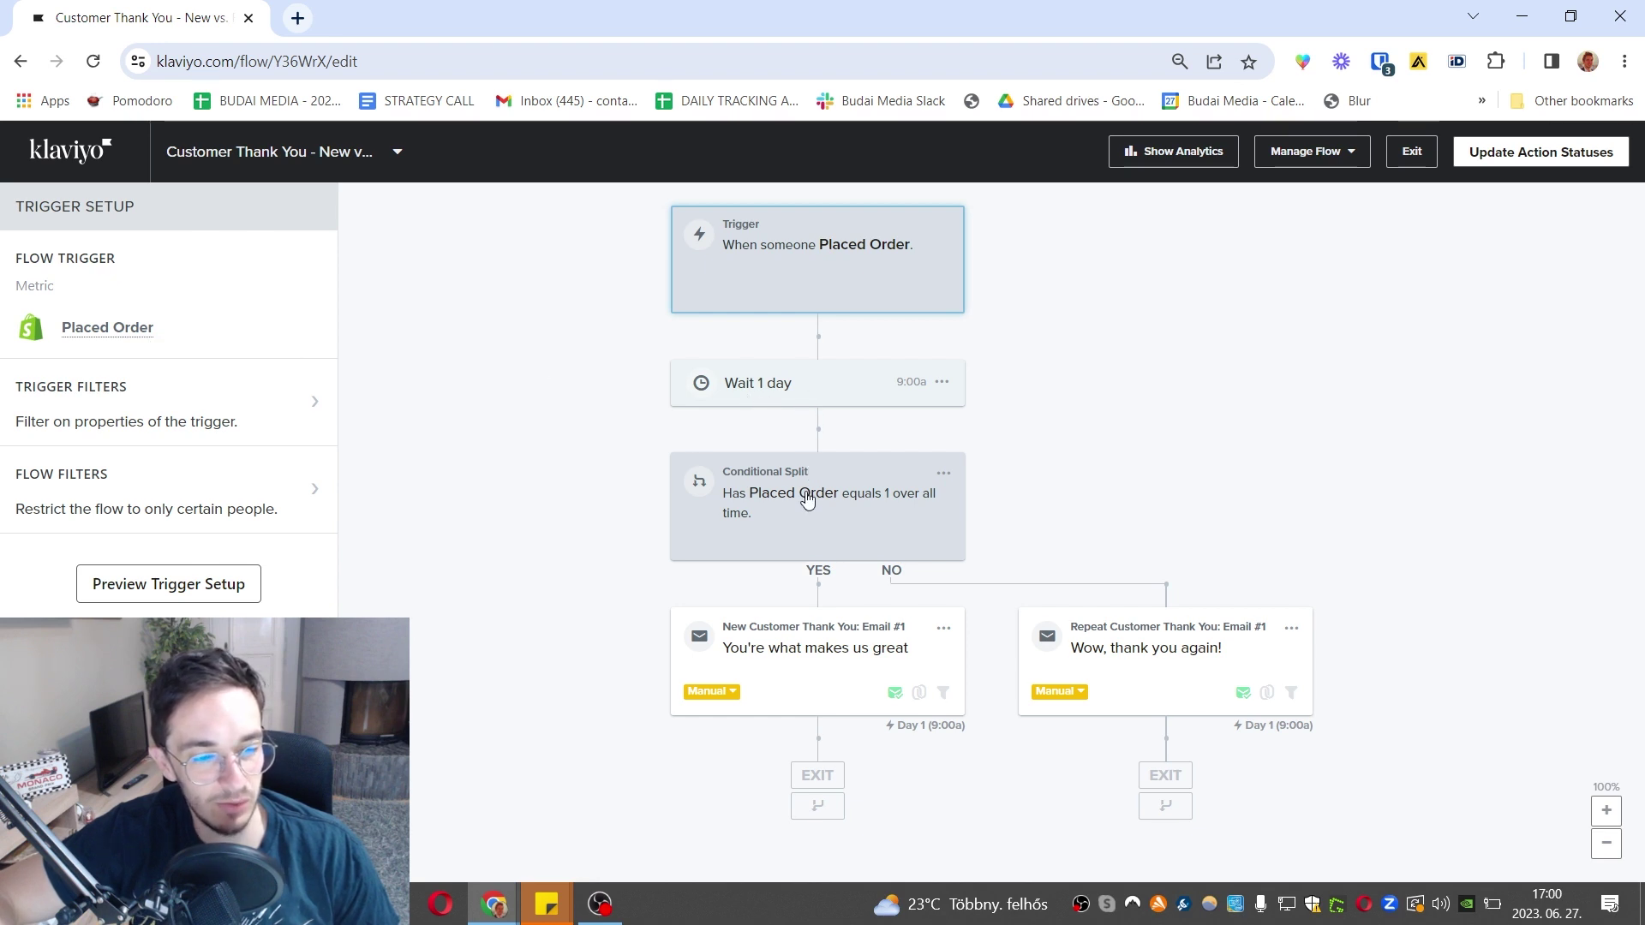
pyautogui.click(803, 391)
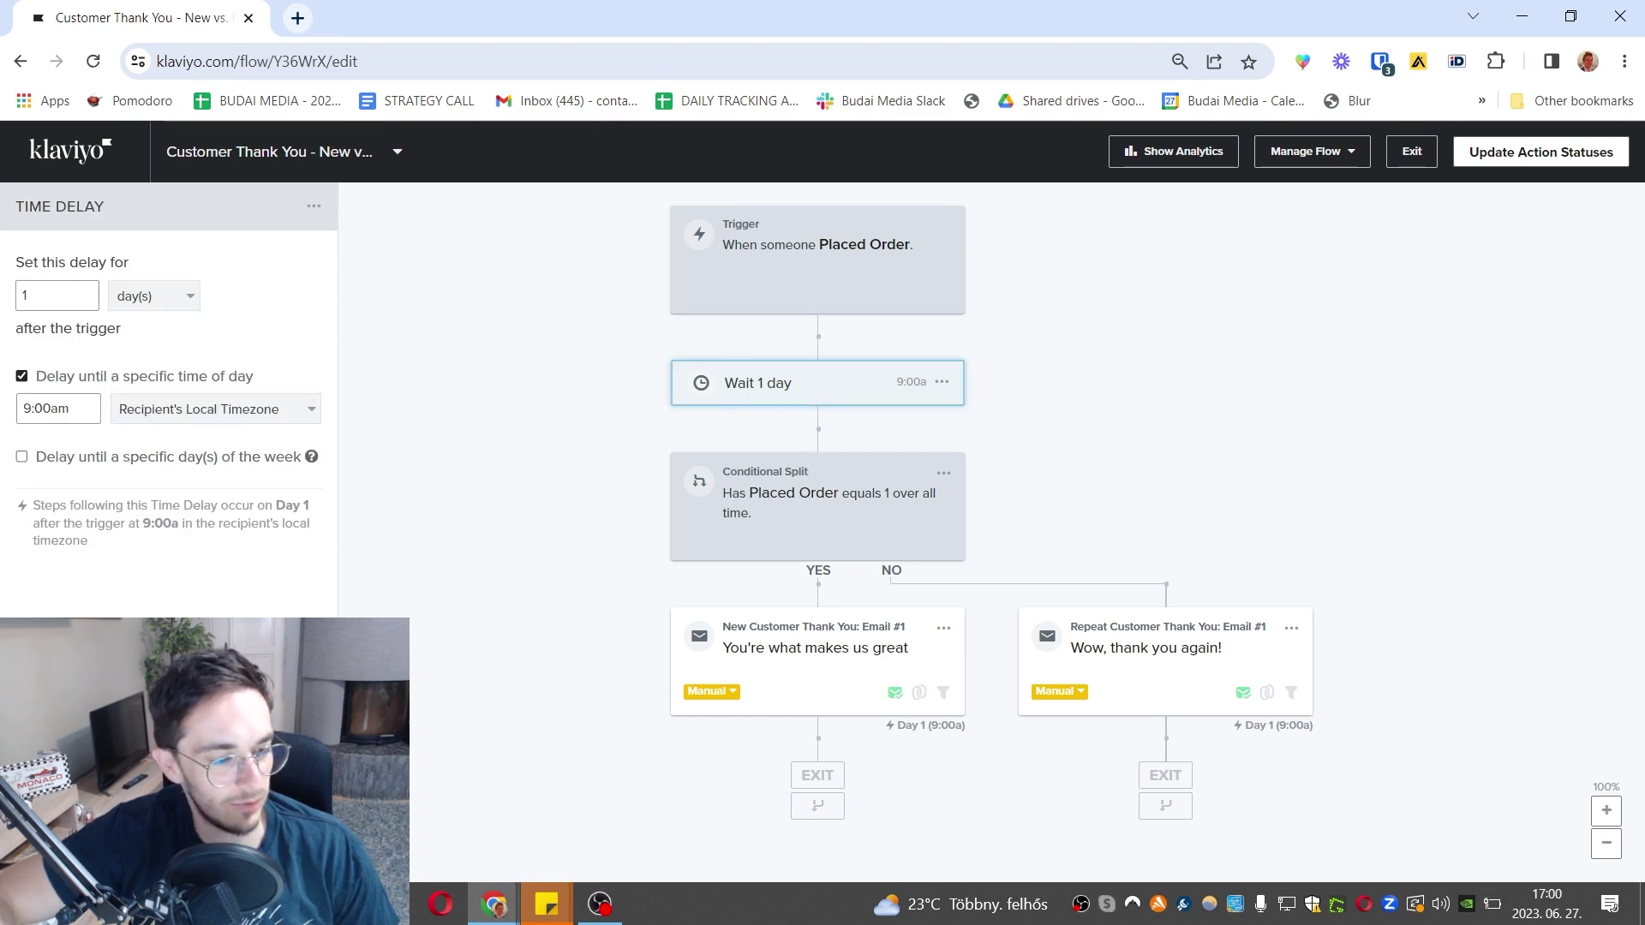
pyautogui.click(144, 298)
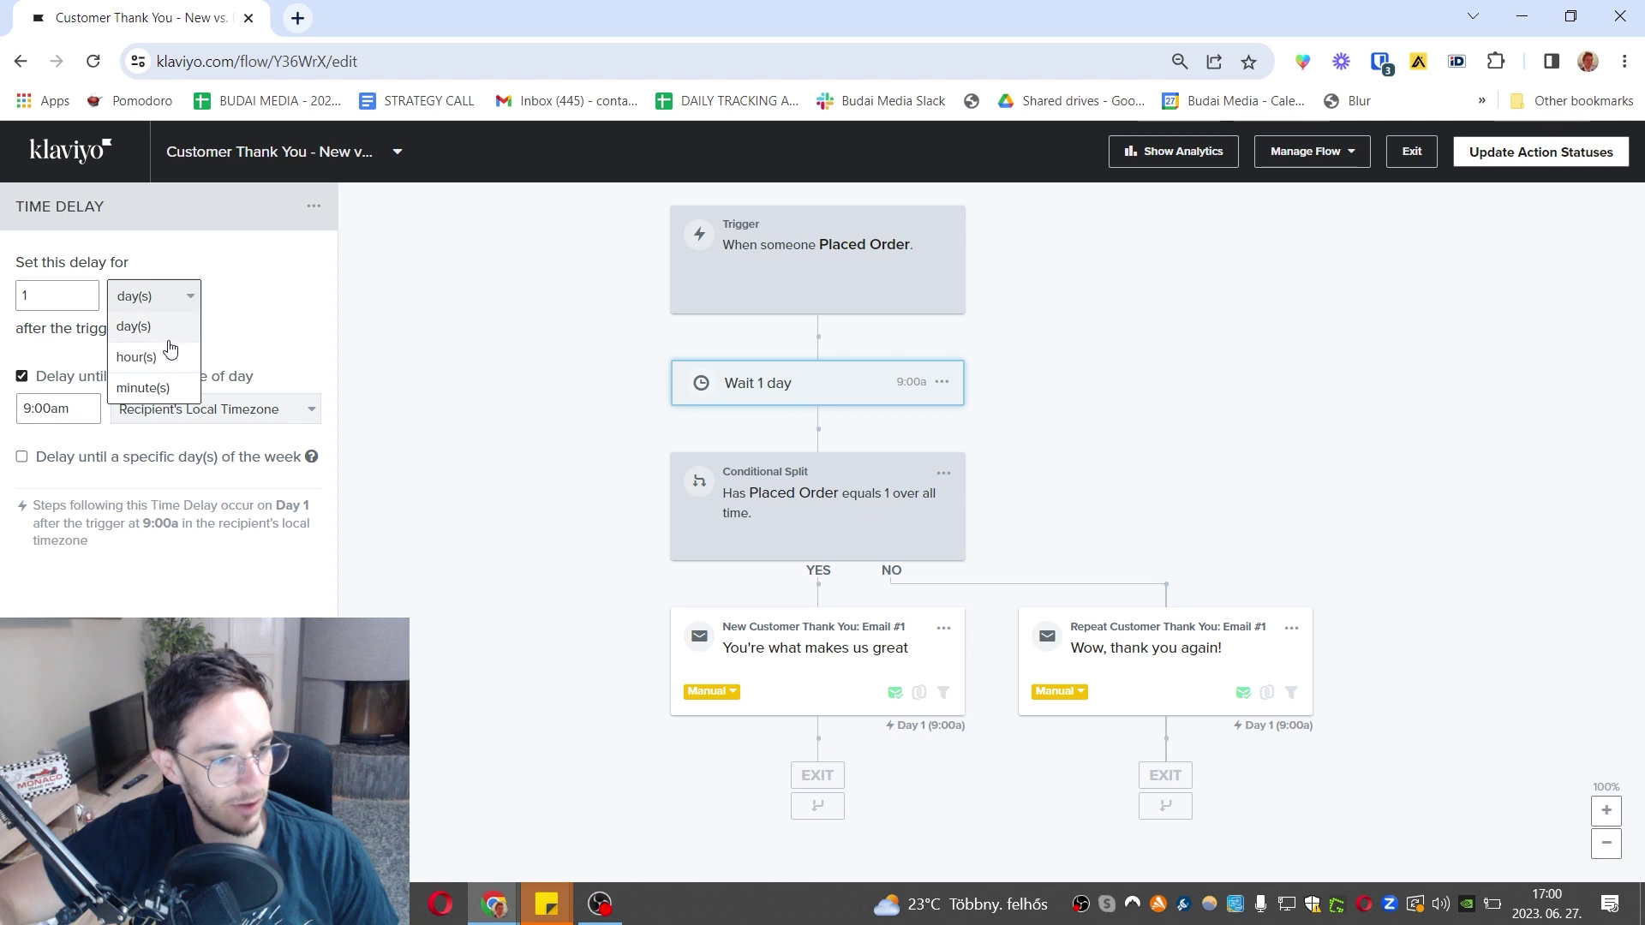
pyautogui.click(137, 357)
pyautogui.doubleClick(52, 295)
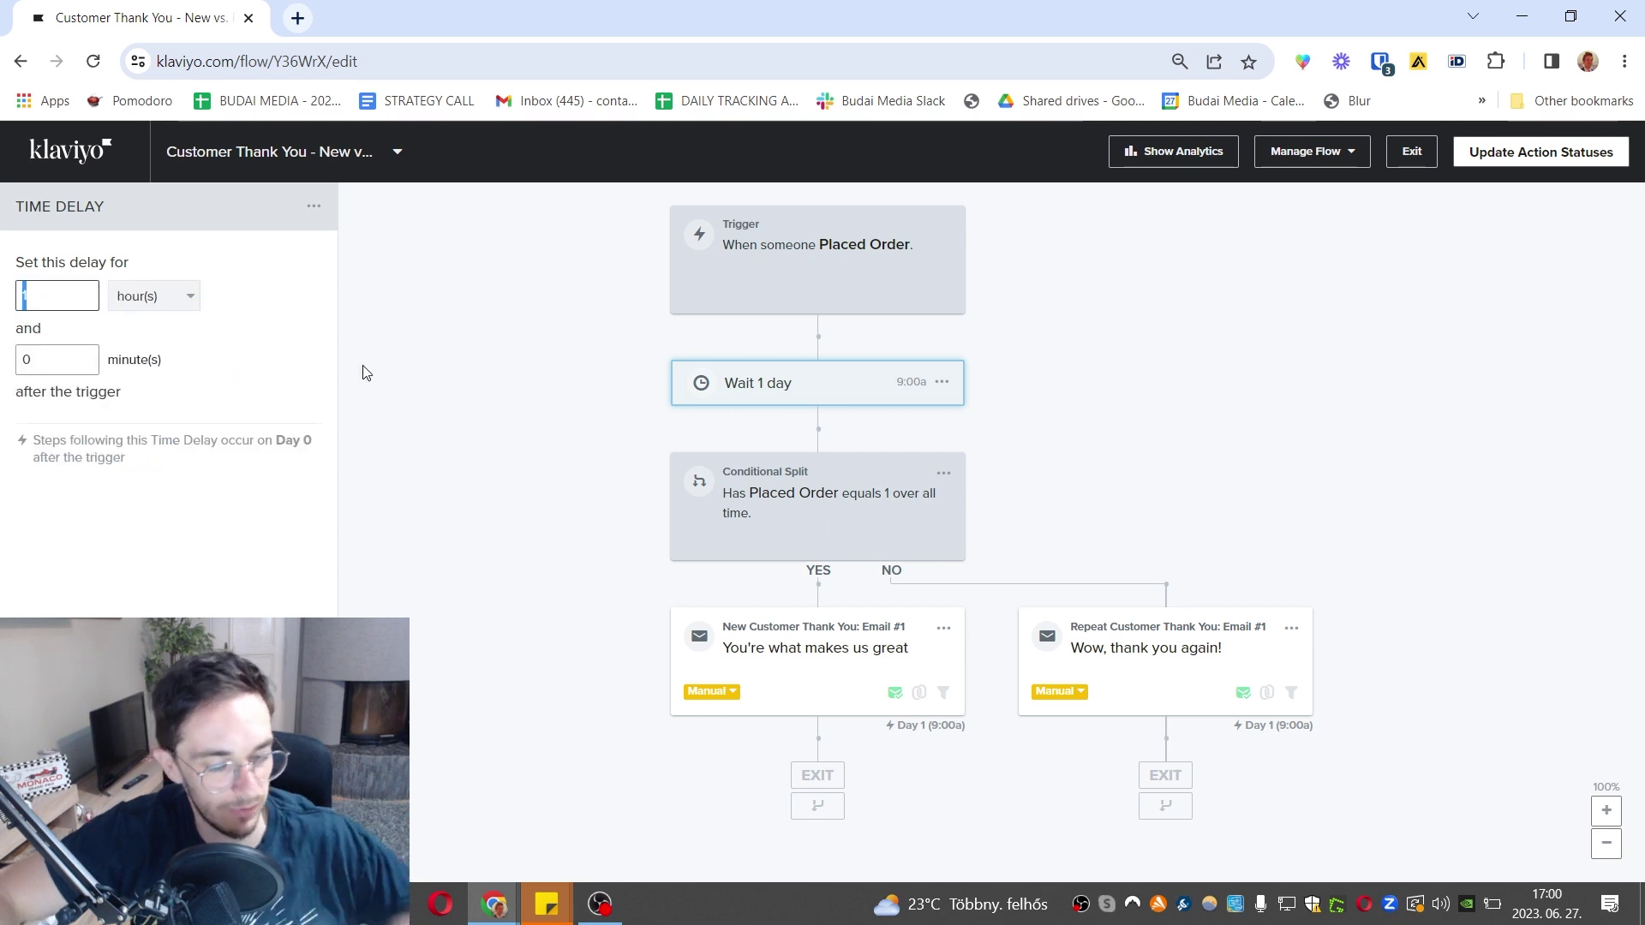
pyautogui.write('5')
pyautogui.click(146, 296)
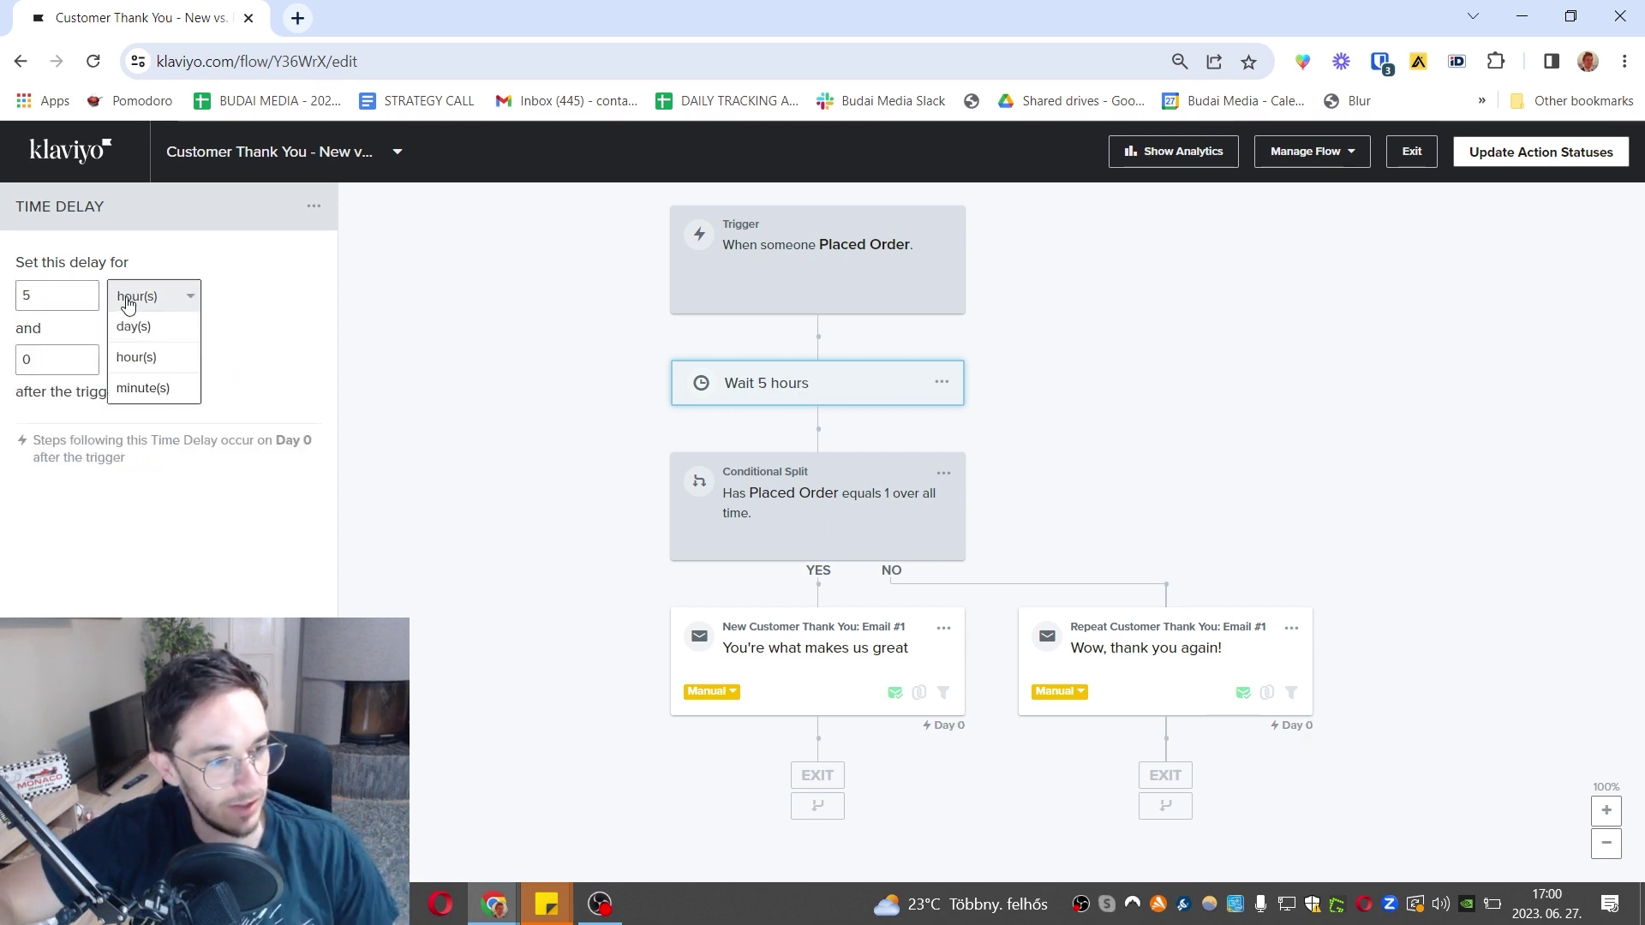
pyautogui.click(137, 386)
pyautogui.click(470, 590)
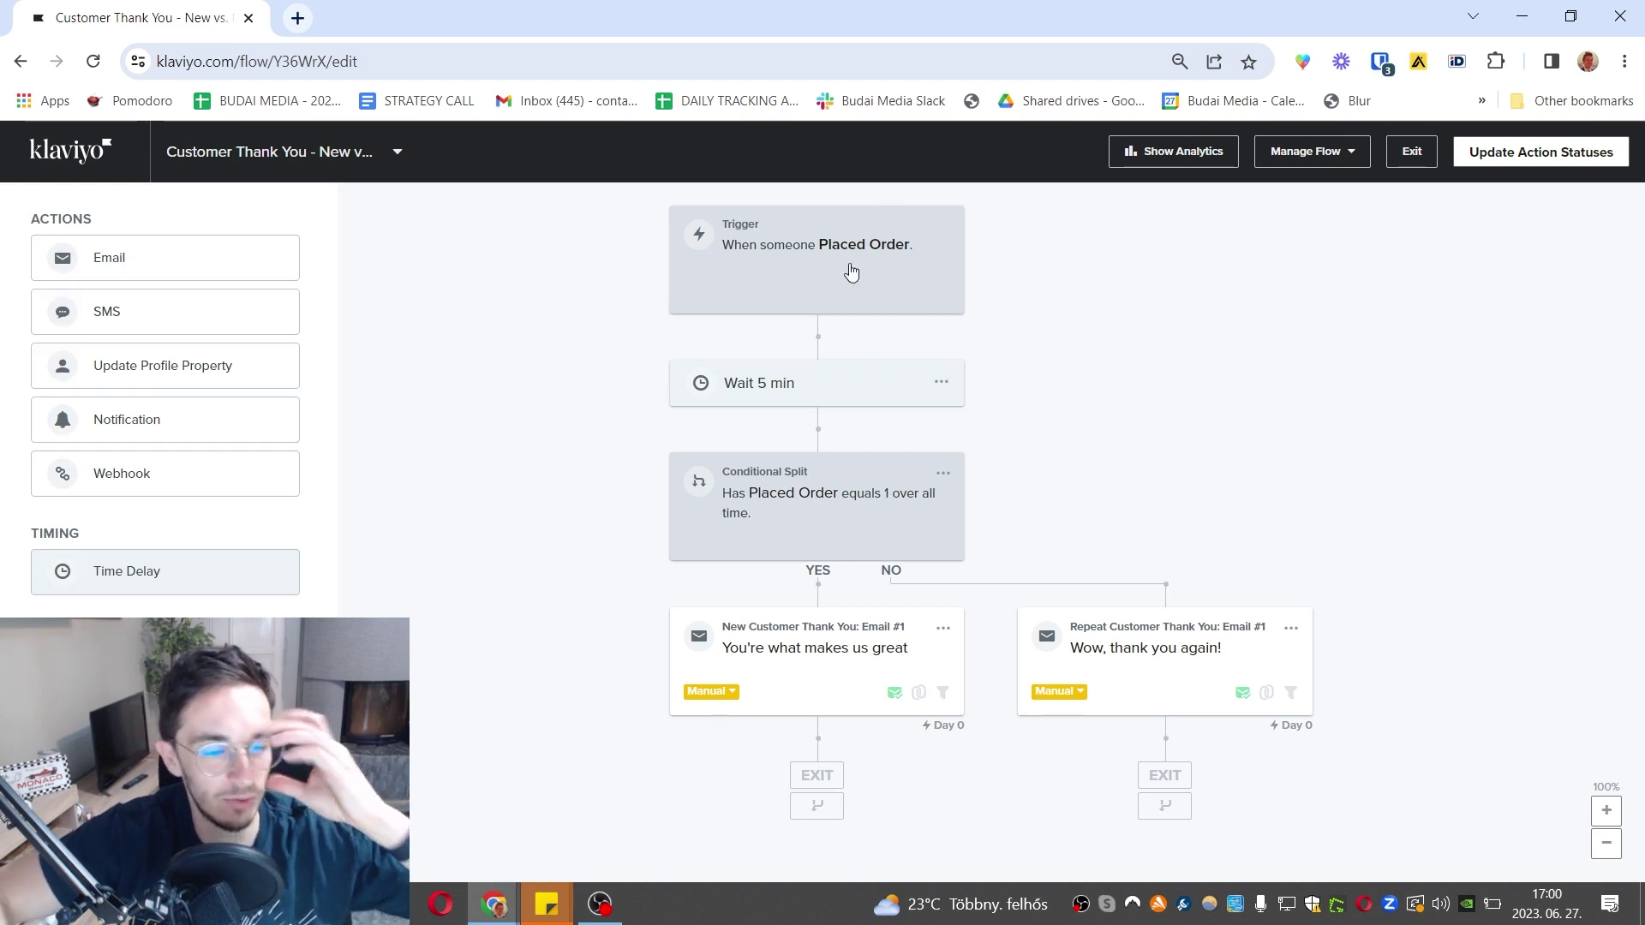
# Step: Review the trigger, 5-minute wait, conditional split, and New and Repeat Customer emails
pyautogui.click(757, 272)
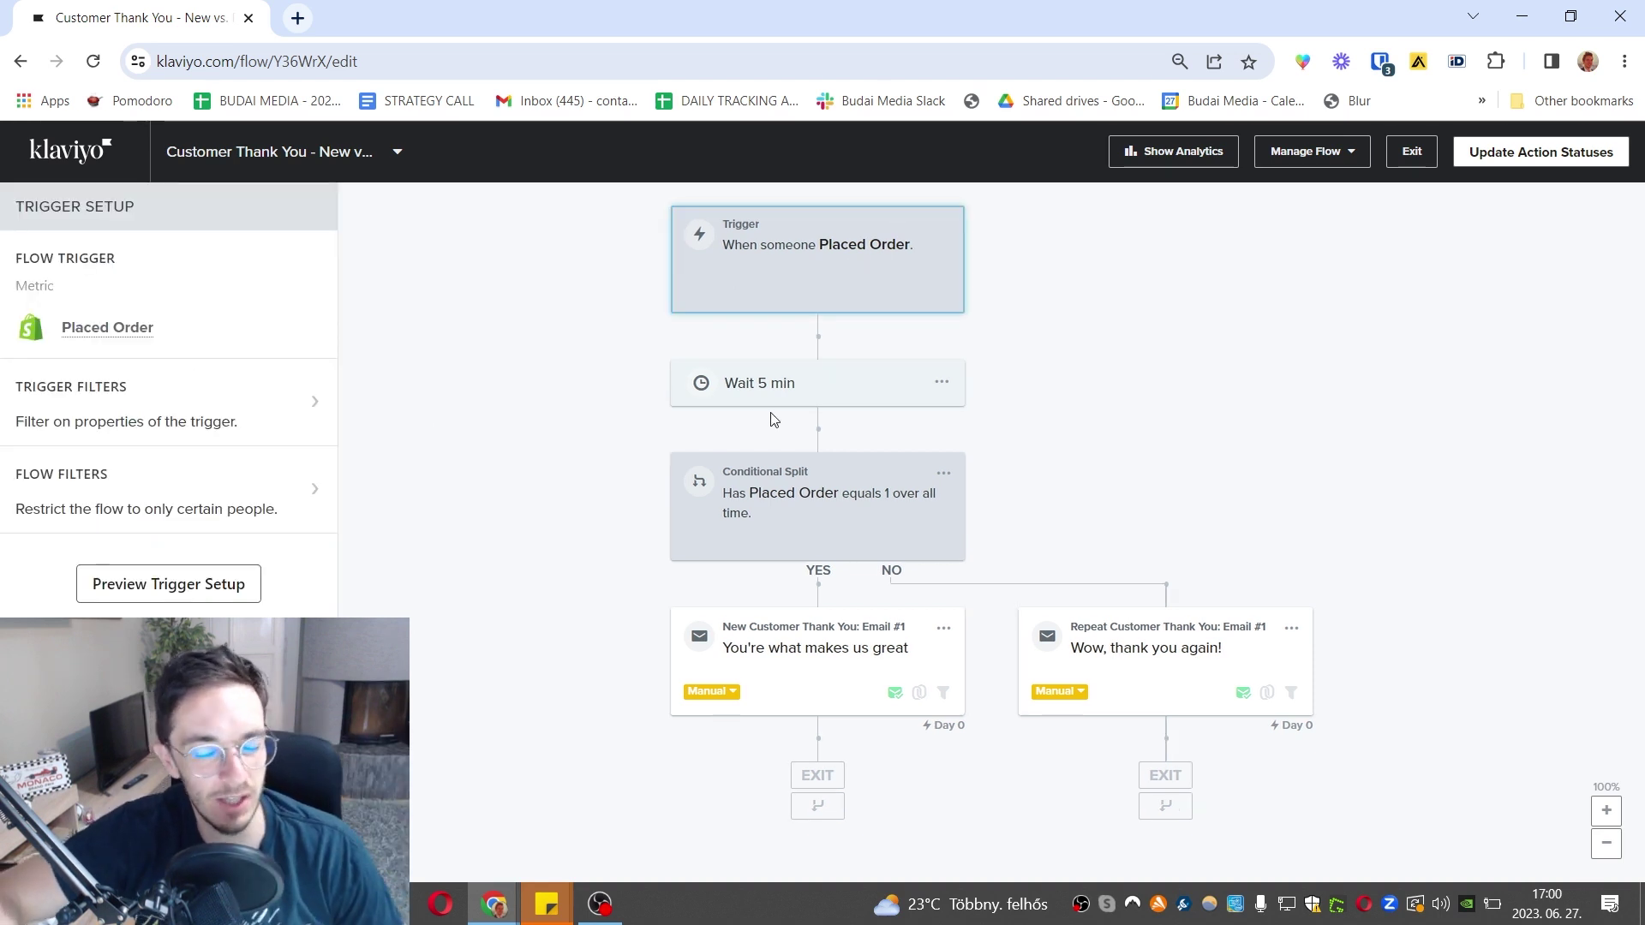
pyautogui.click(806, 388)
pyautogui.click(827, 532)
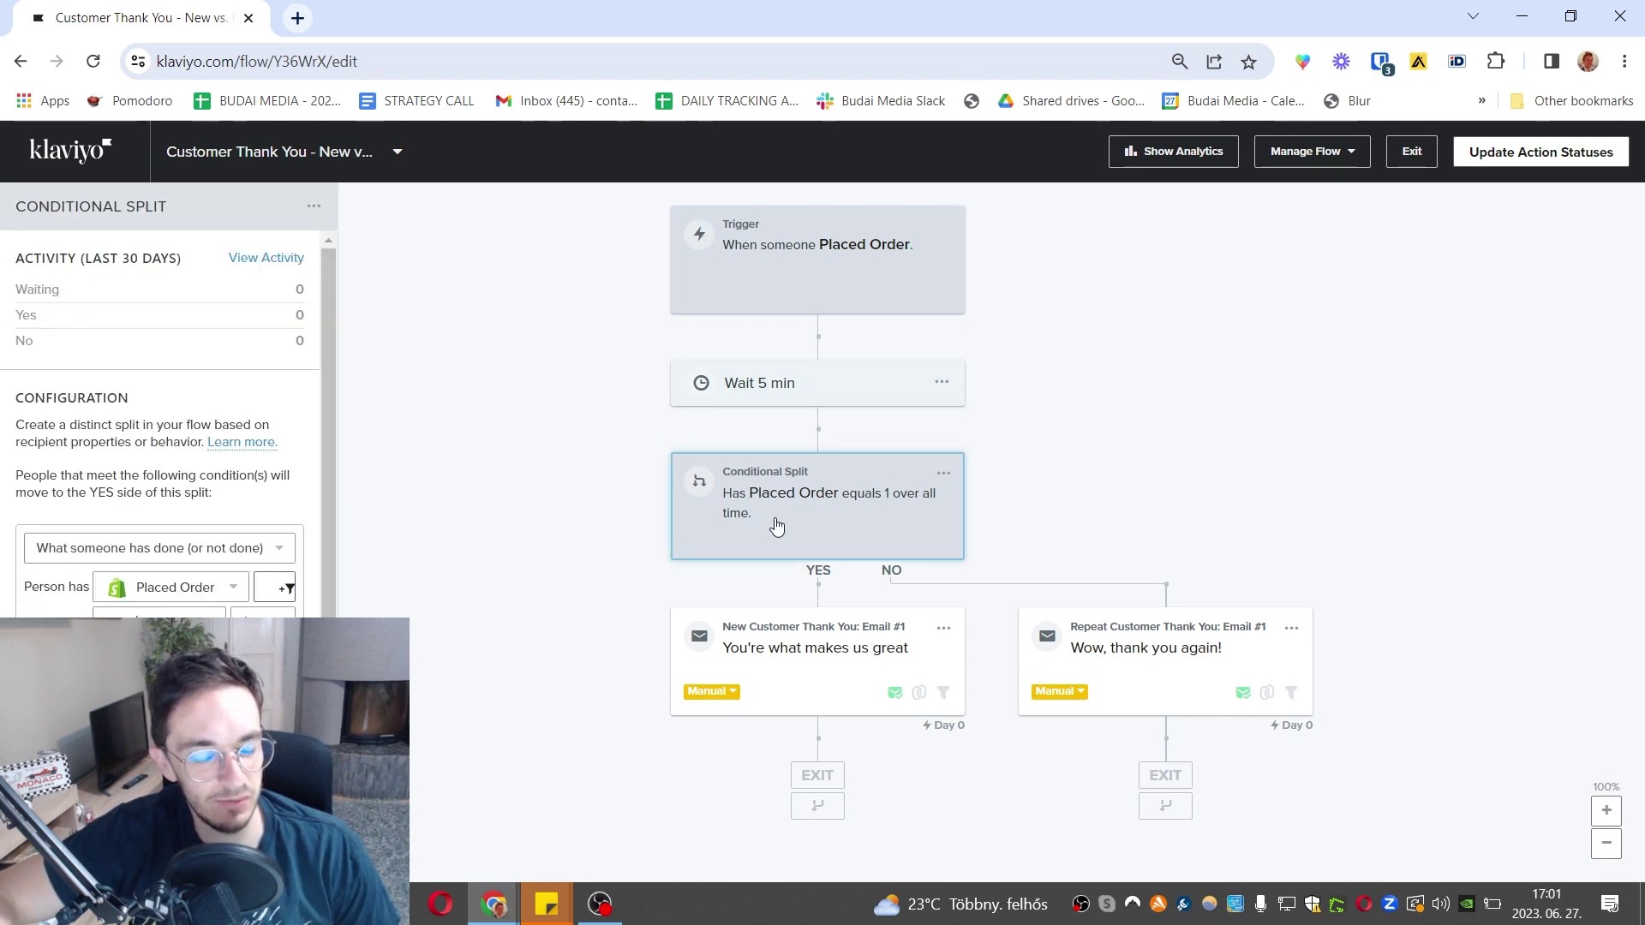
pyautogui.click(784, 660)
pyautogui.click(1063, 662)
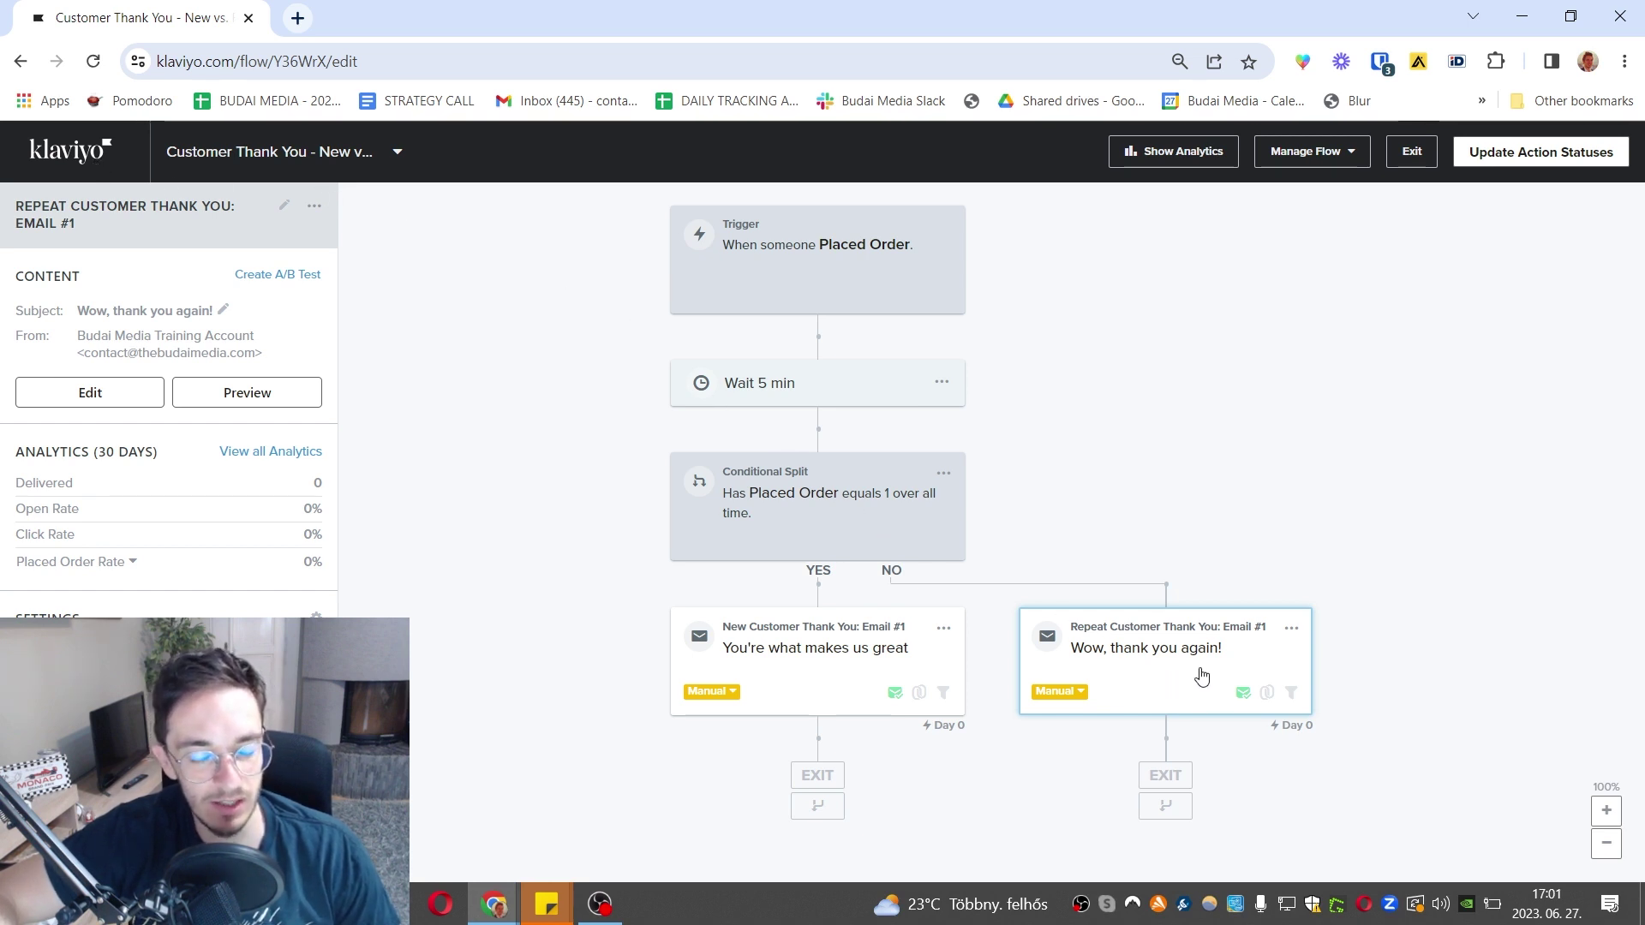
pyautogui.click(885, 669)
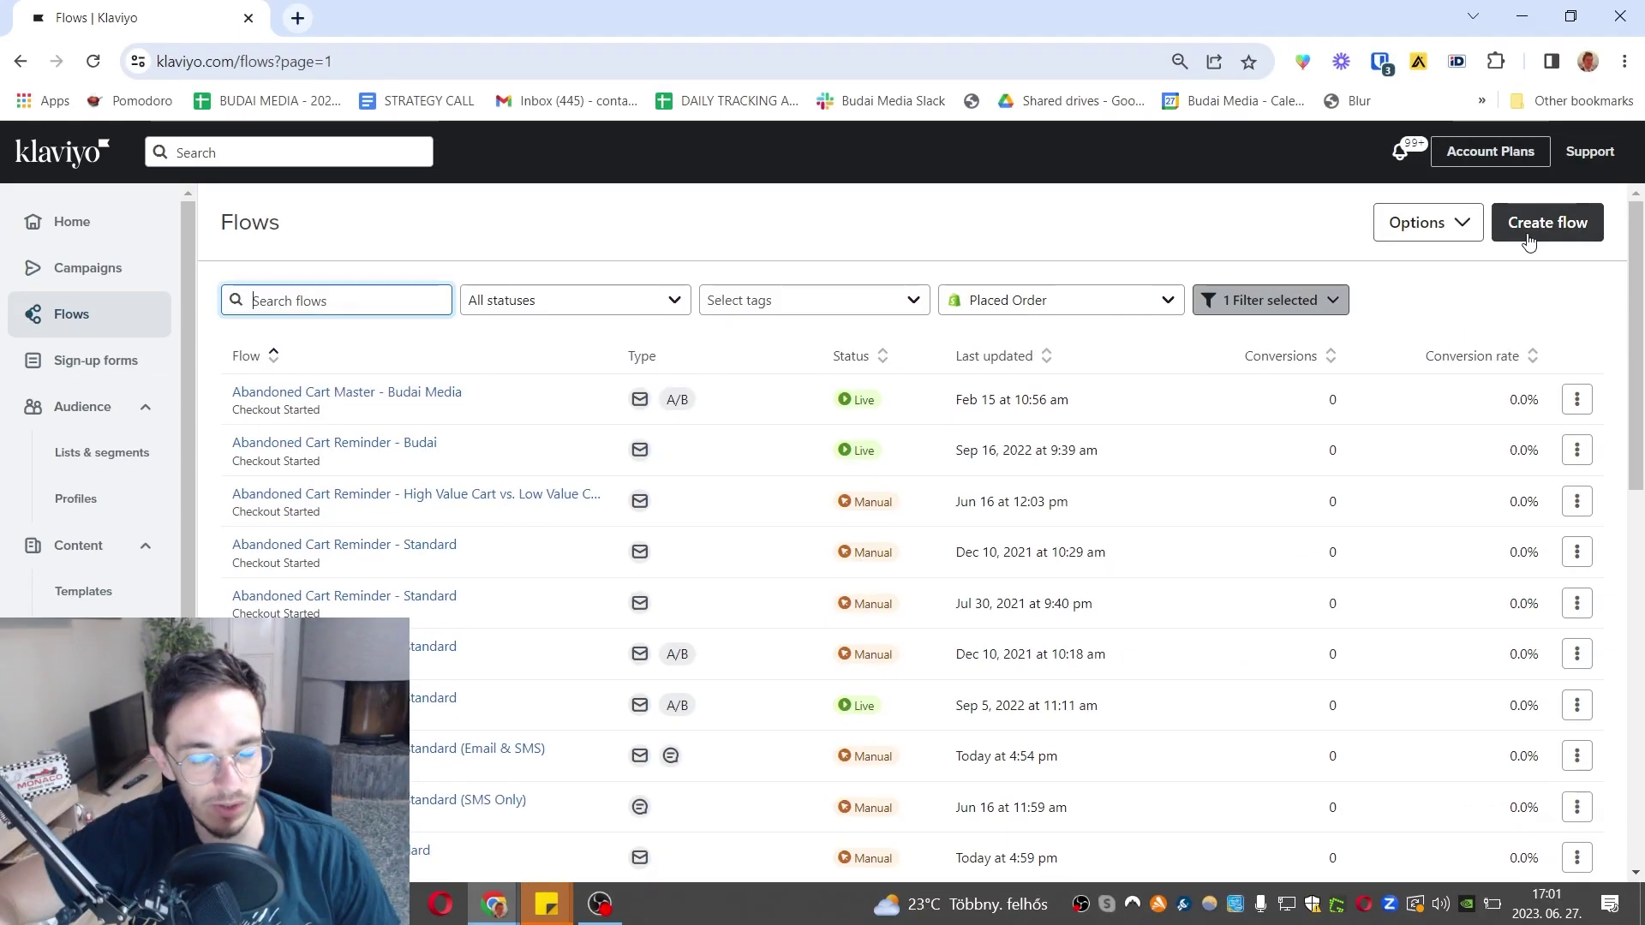
# Step: Start another flow and create it from the Customer Winback – Standard template
pyautogui.click(1414, 209)
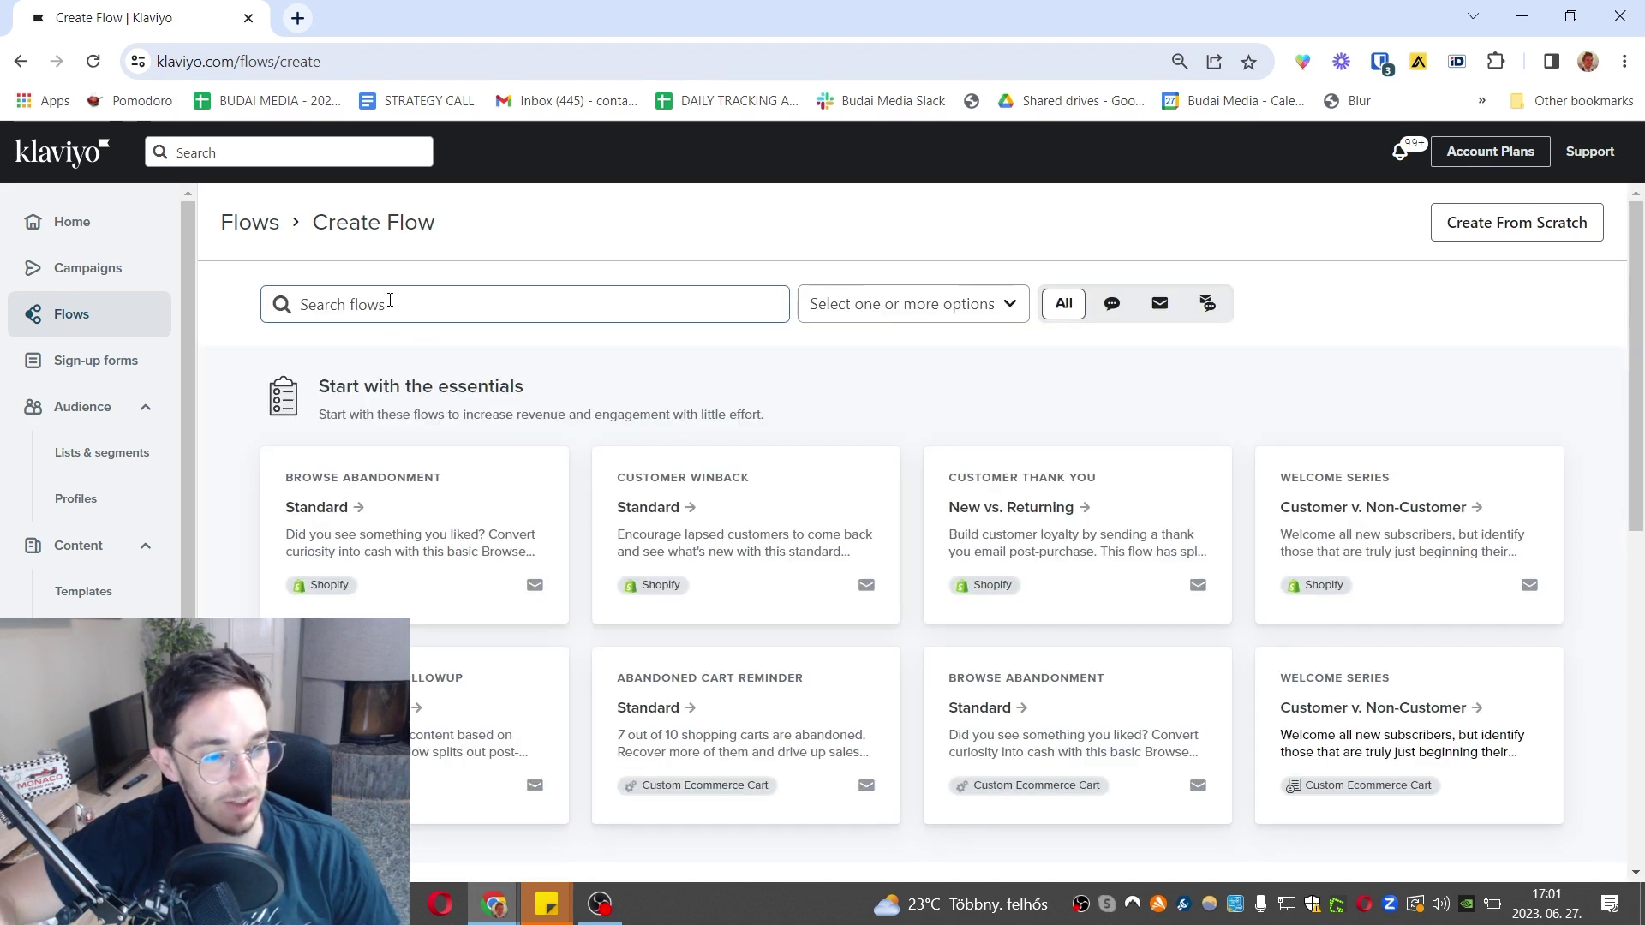
pyautogui.click(388, 308)
pyautogui.click(797, 495)
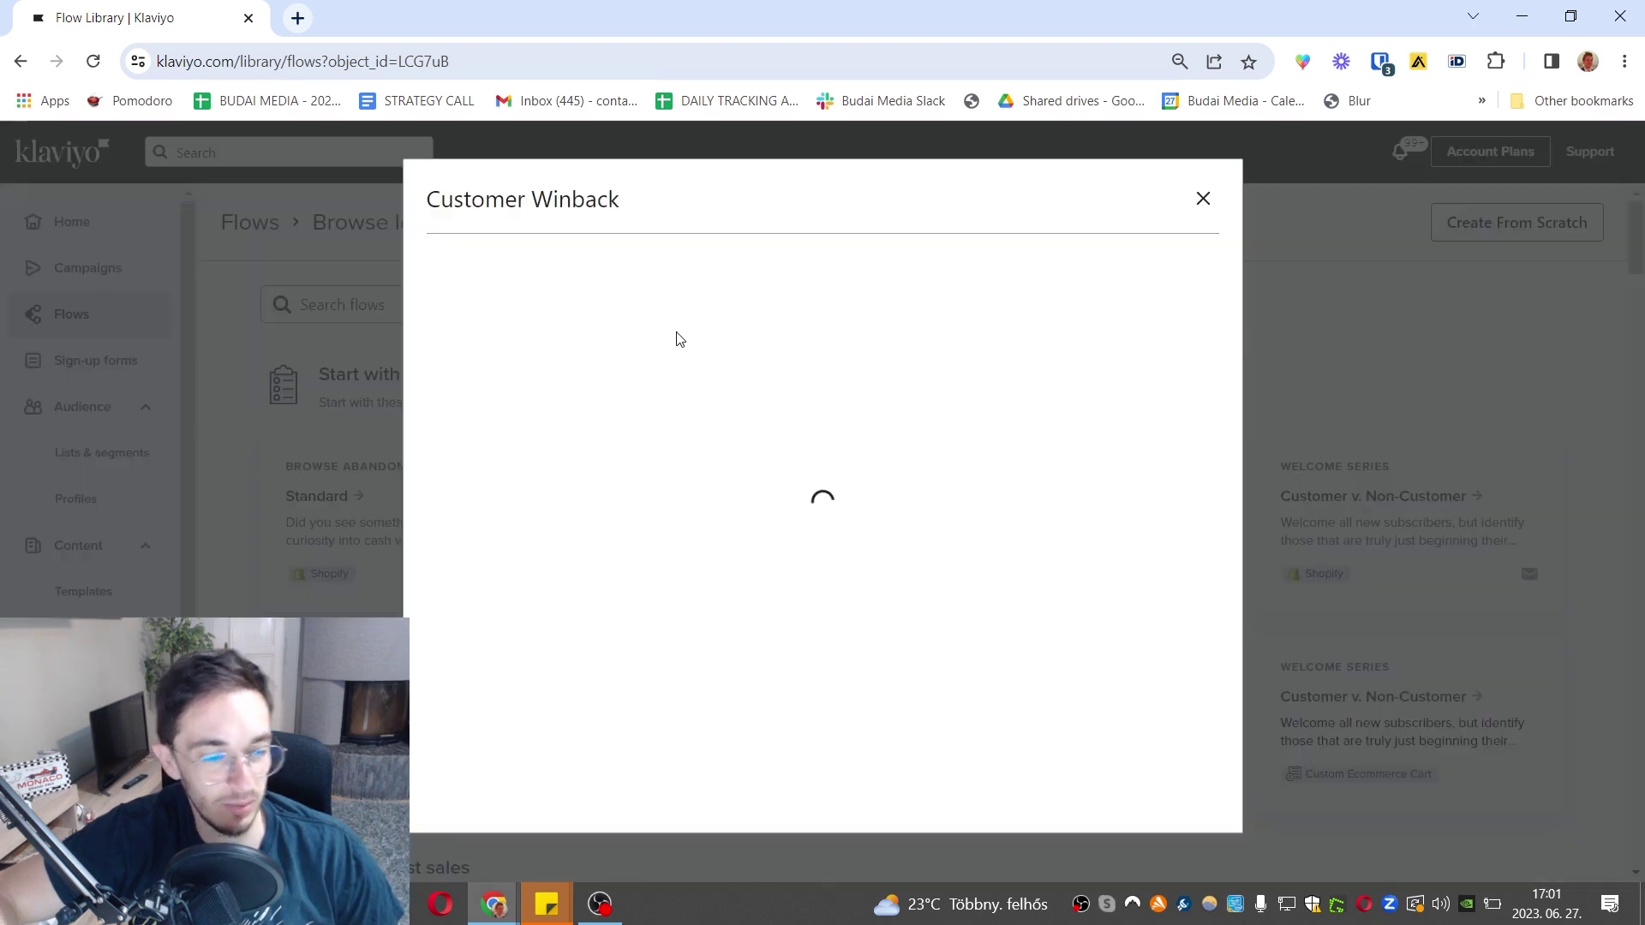
pyautogui.scroll(-3, 1113, 771)
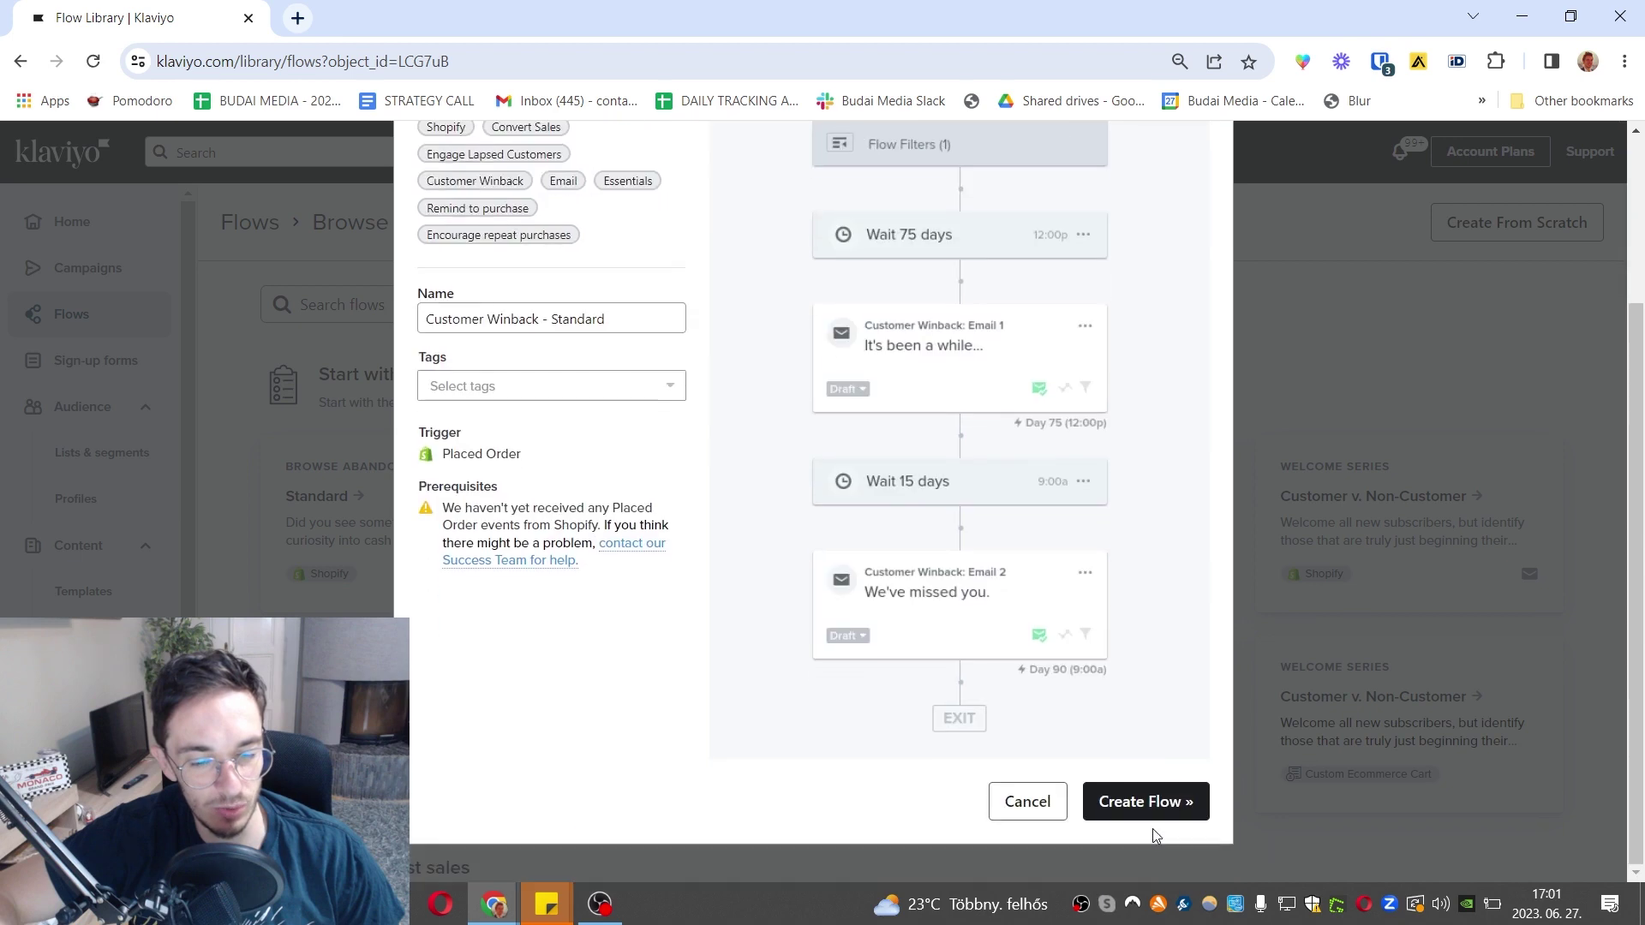
pyautogui.click(1152, 814)
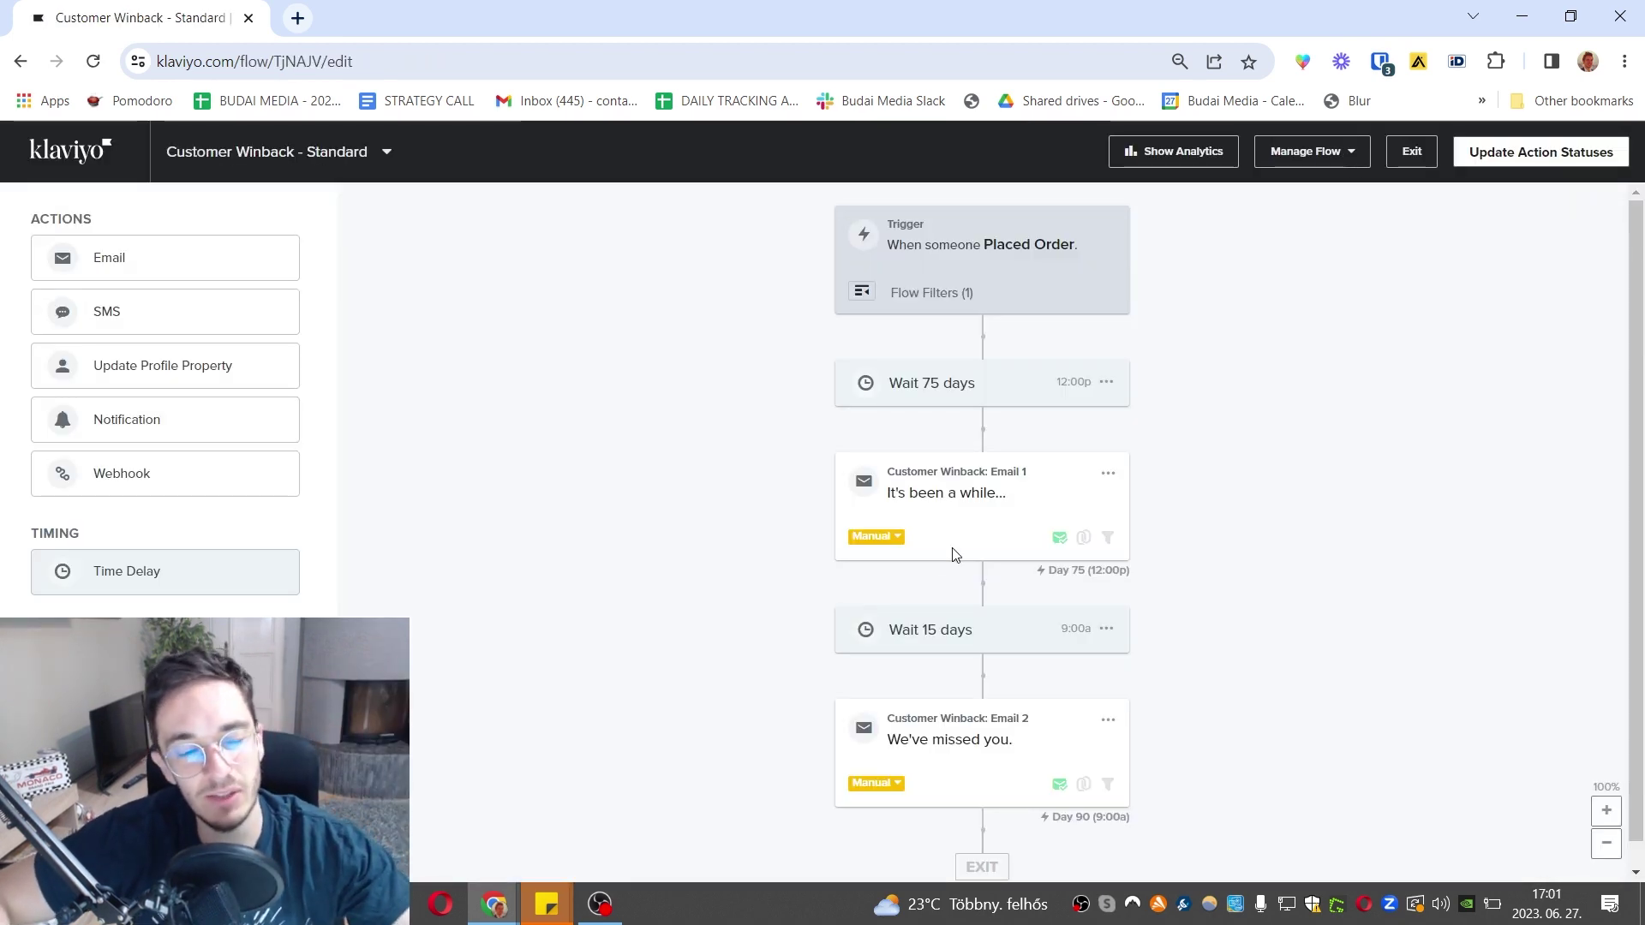
# Step: Review the Placed Order trigger filters and Email 1, then reopen the 75-day wait's delay settings
pyautogui.click(868, 301)
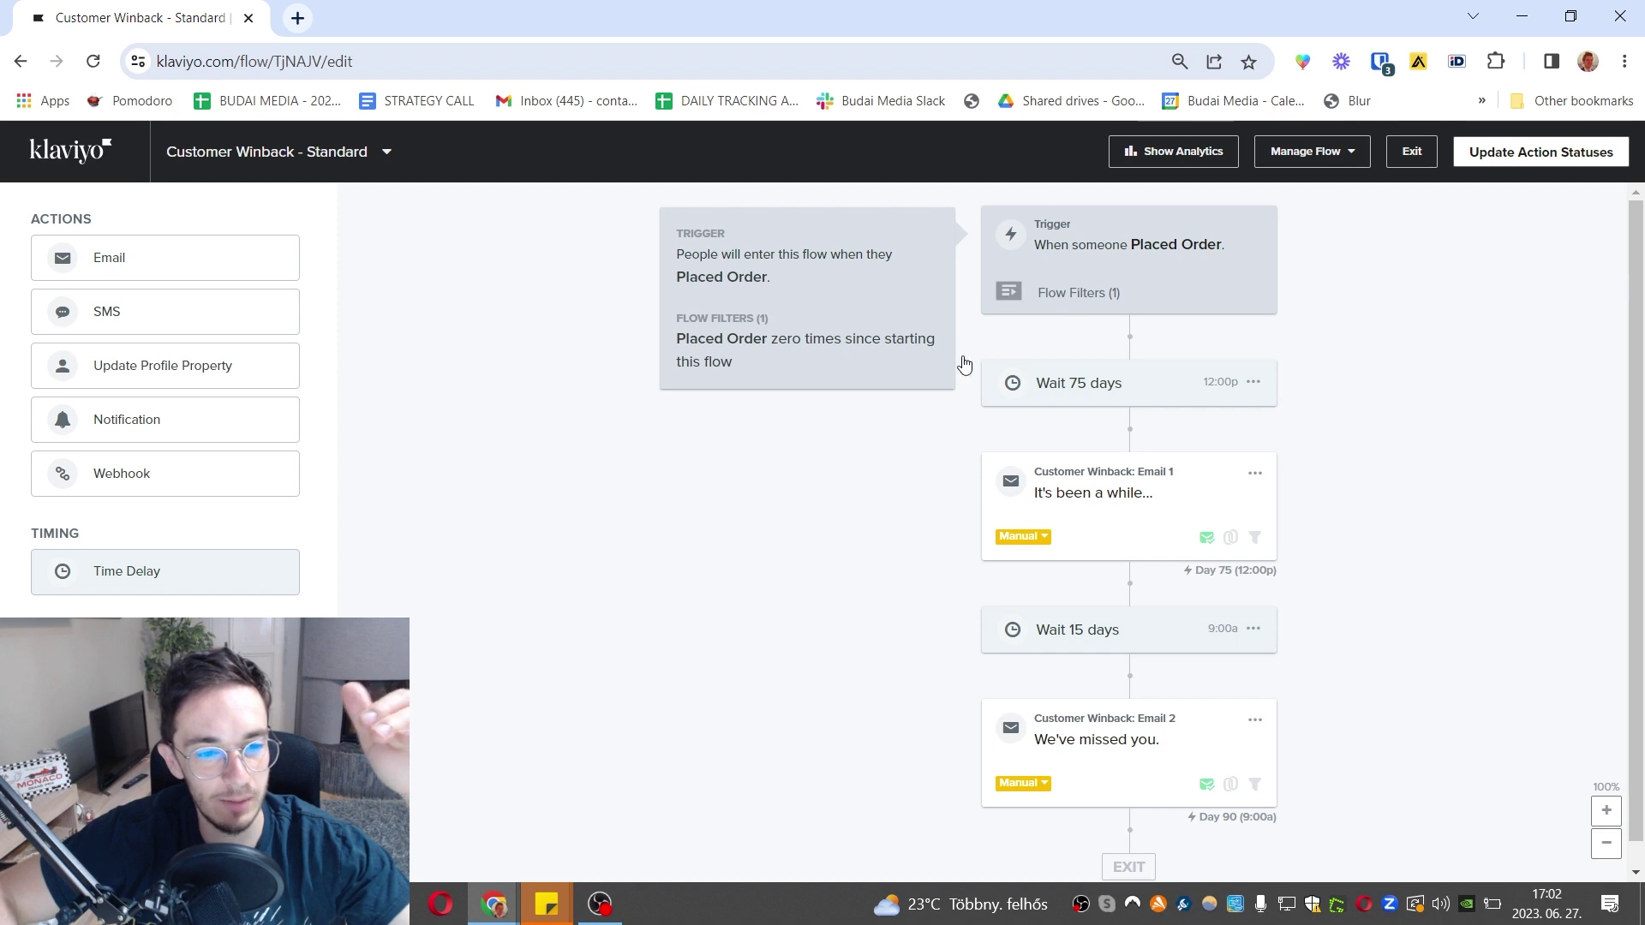
pyautogui.click(1147, 392)
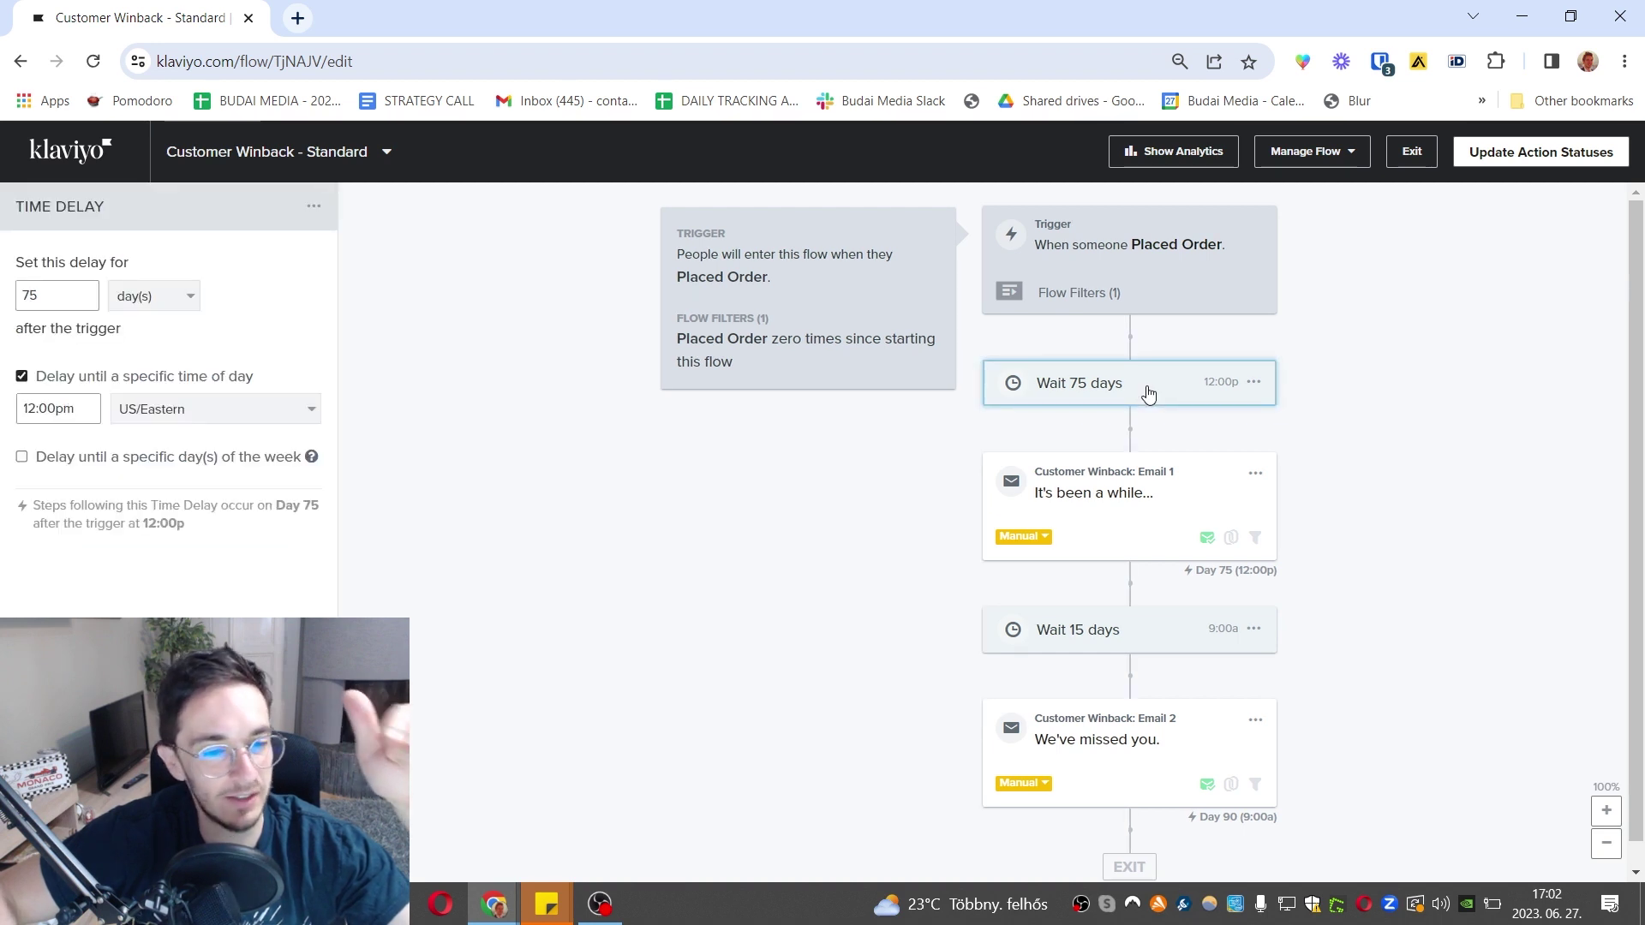
pyautogui.click(74, 294)
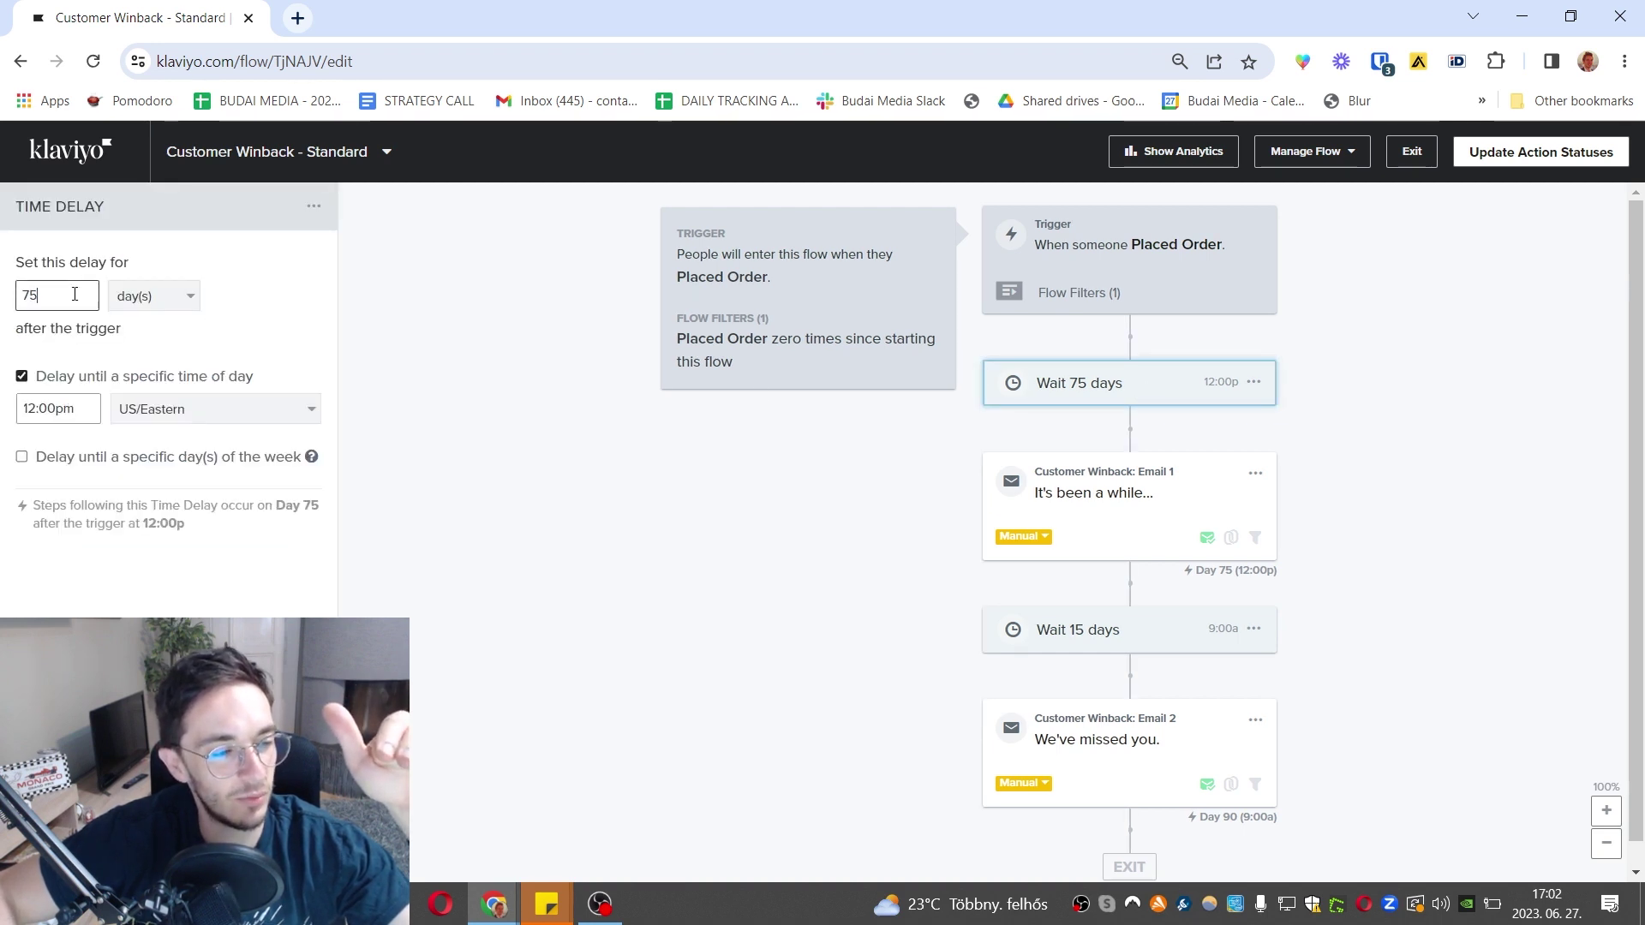
pyautogui.click(1122, 531)
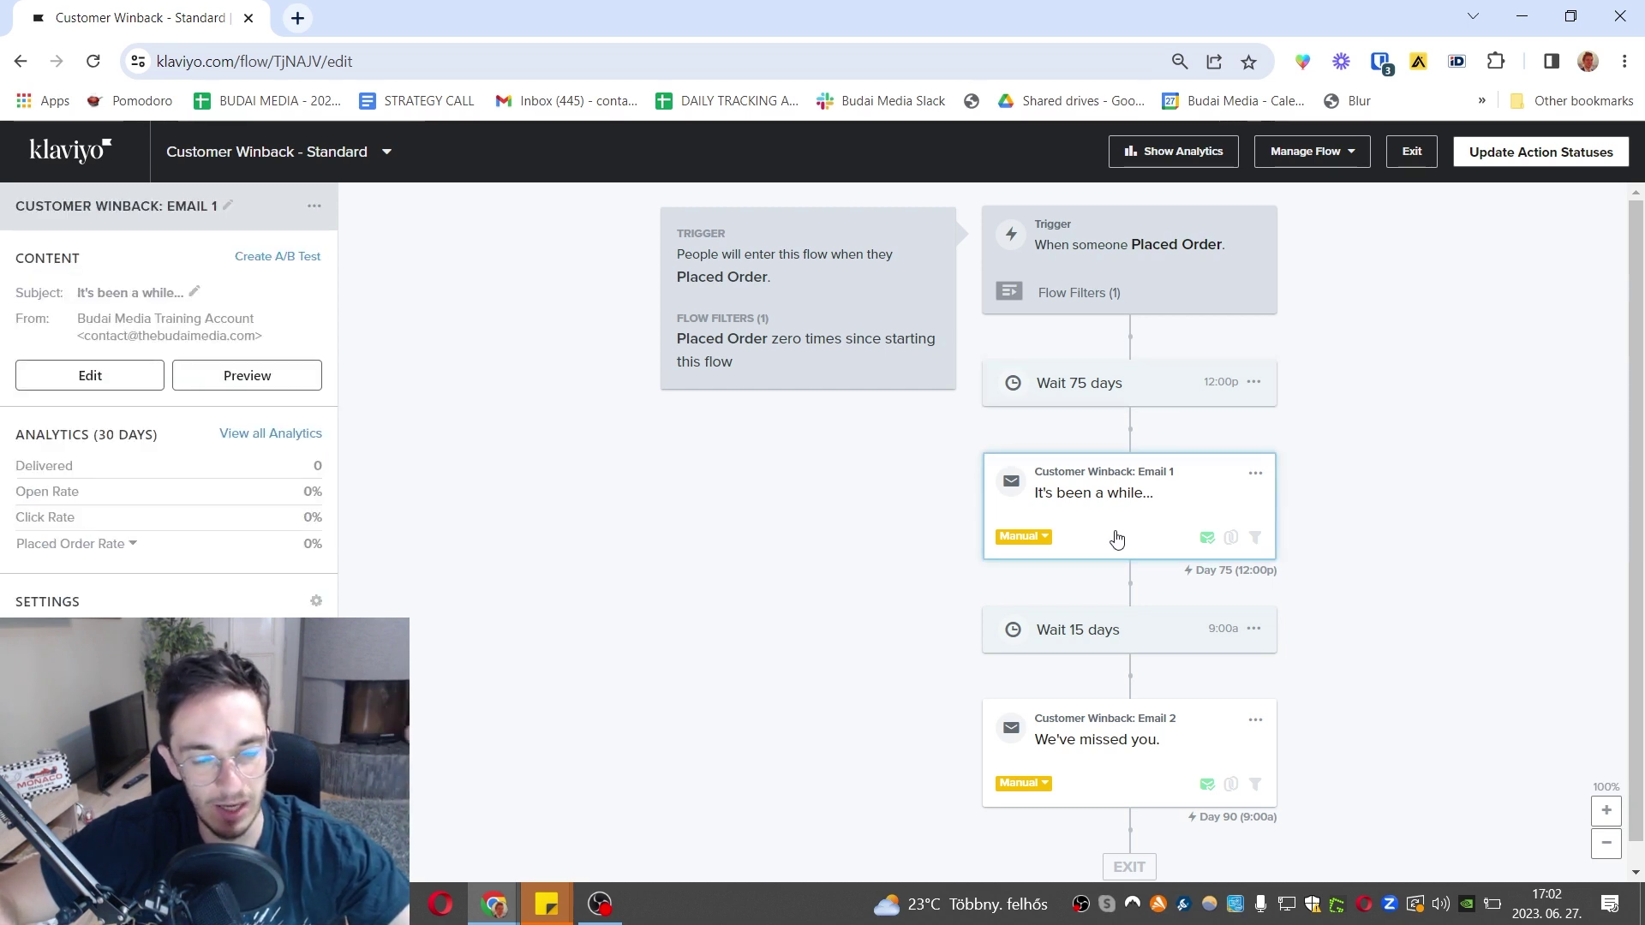
pyautogui.scroll(-1, 1139, 728)
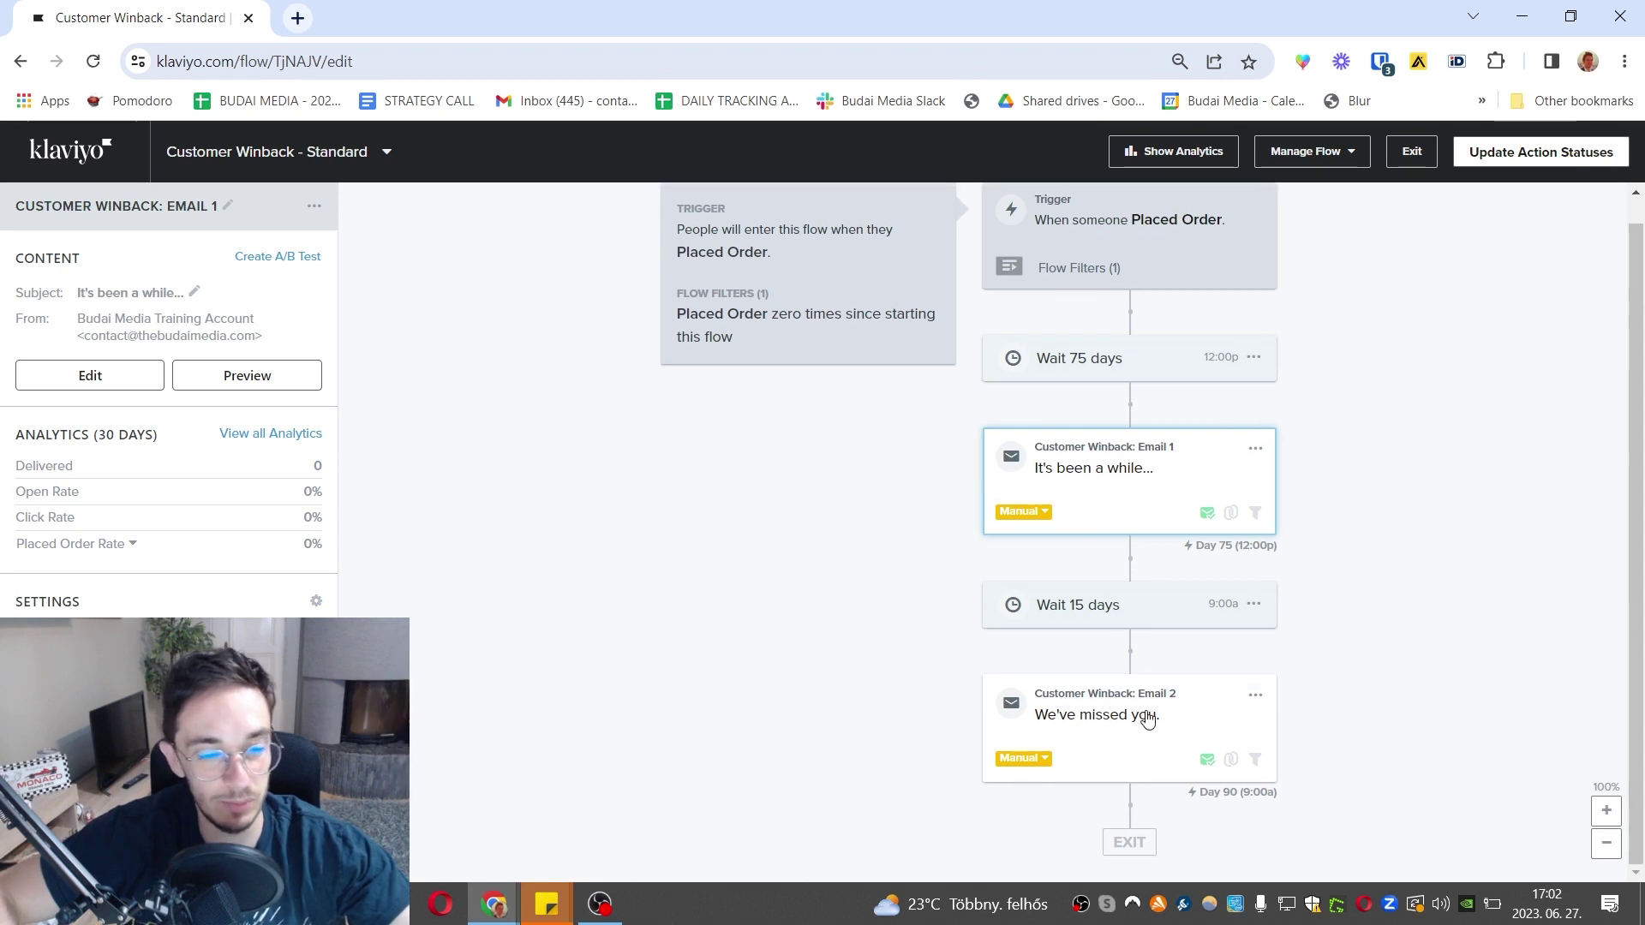
pyautogui.click(1113, 369)
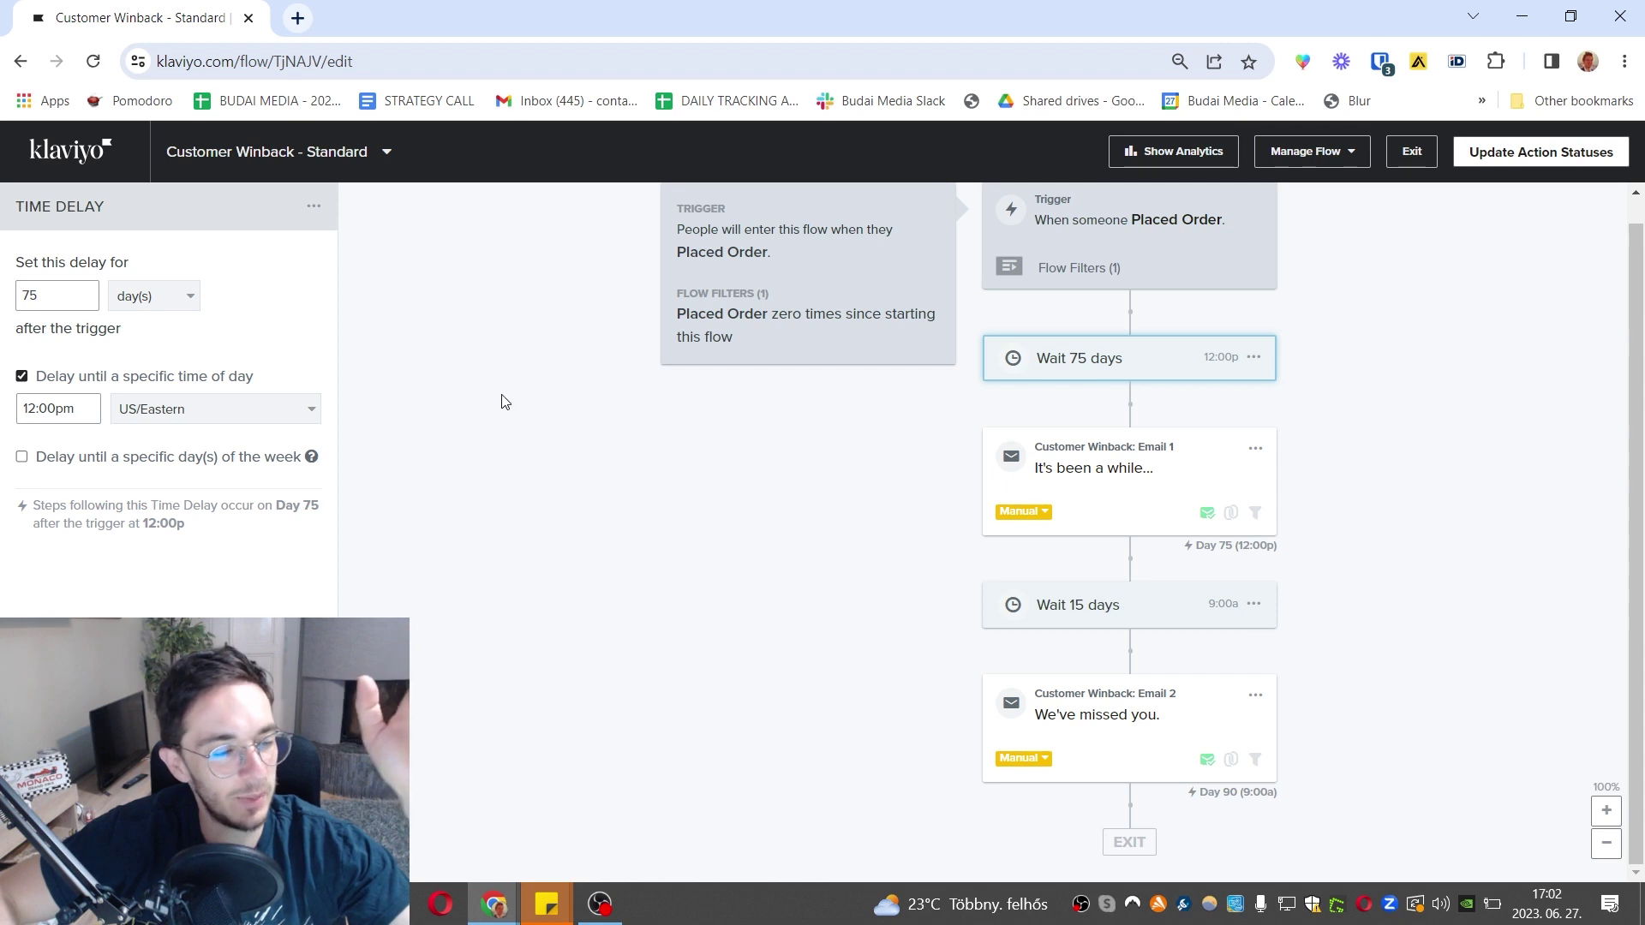
pyautogui.click(51, 293)
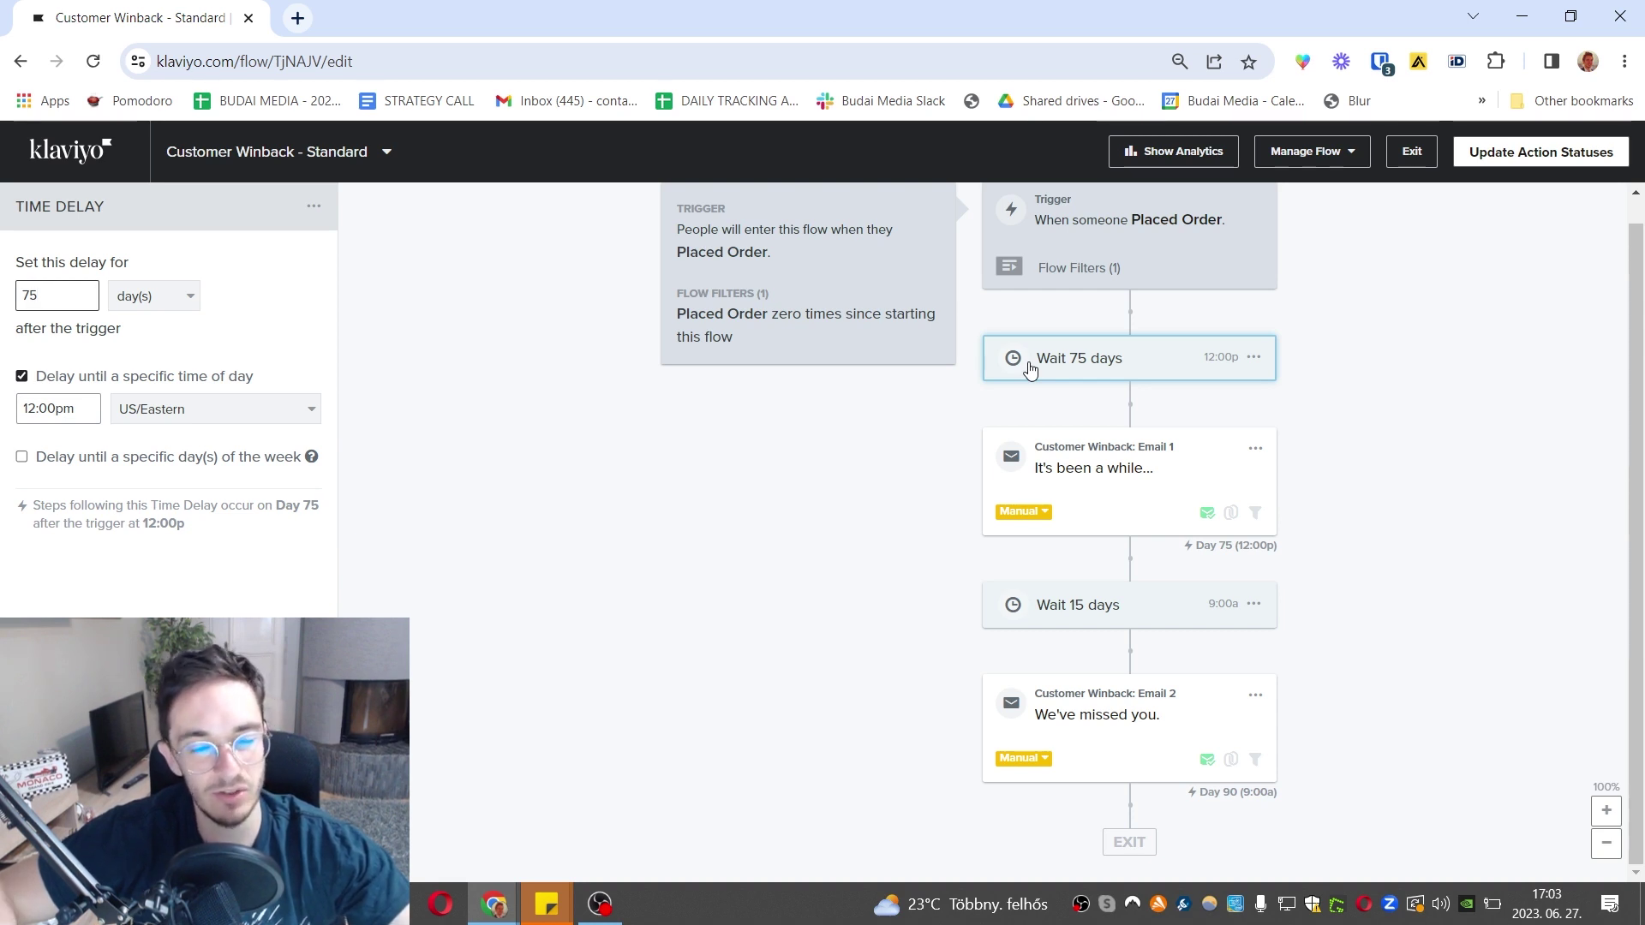
# Step: Change the first wait from 75 to 500 days, keeping days as the unit
pyautogui.click(152, 299)
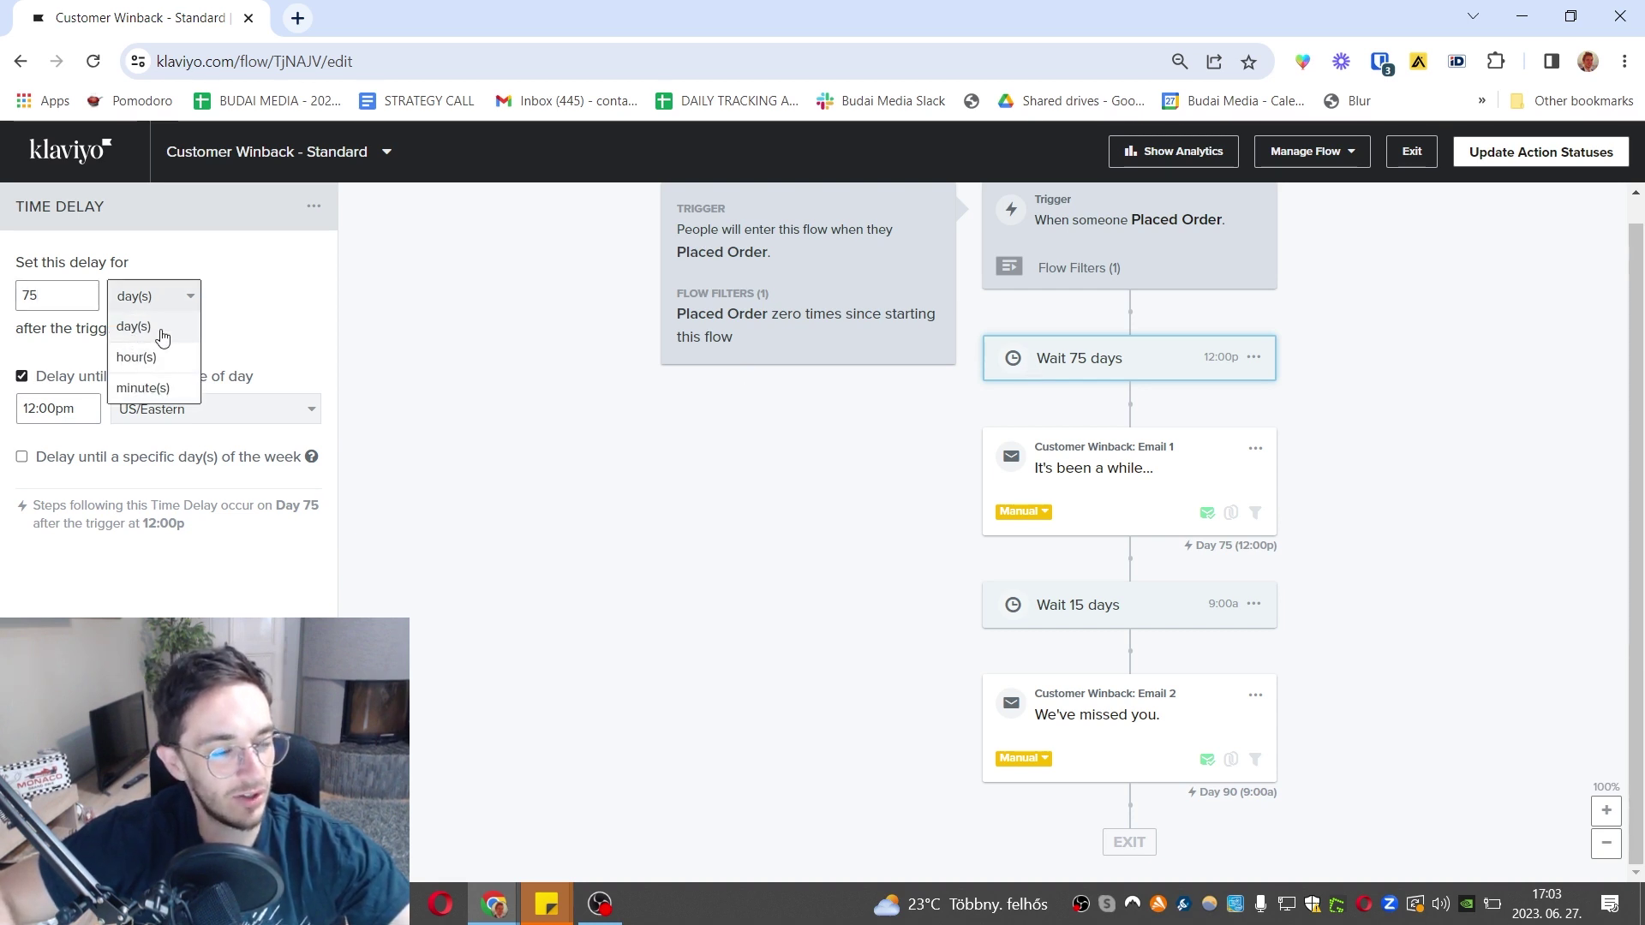
pyautogui.click(469, 340)
pyautogui.doubleClick(50, 295)
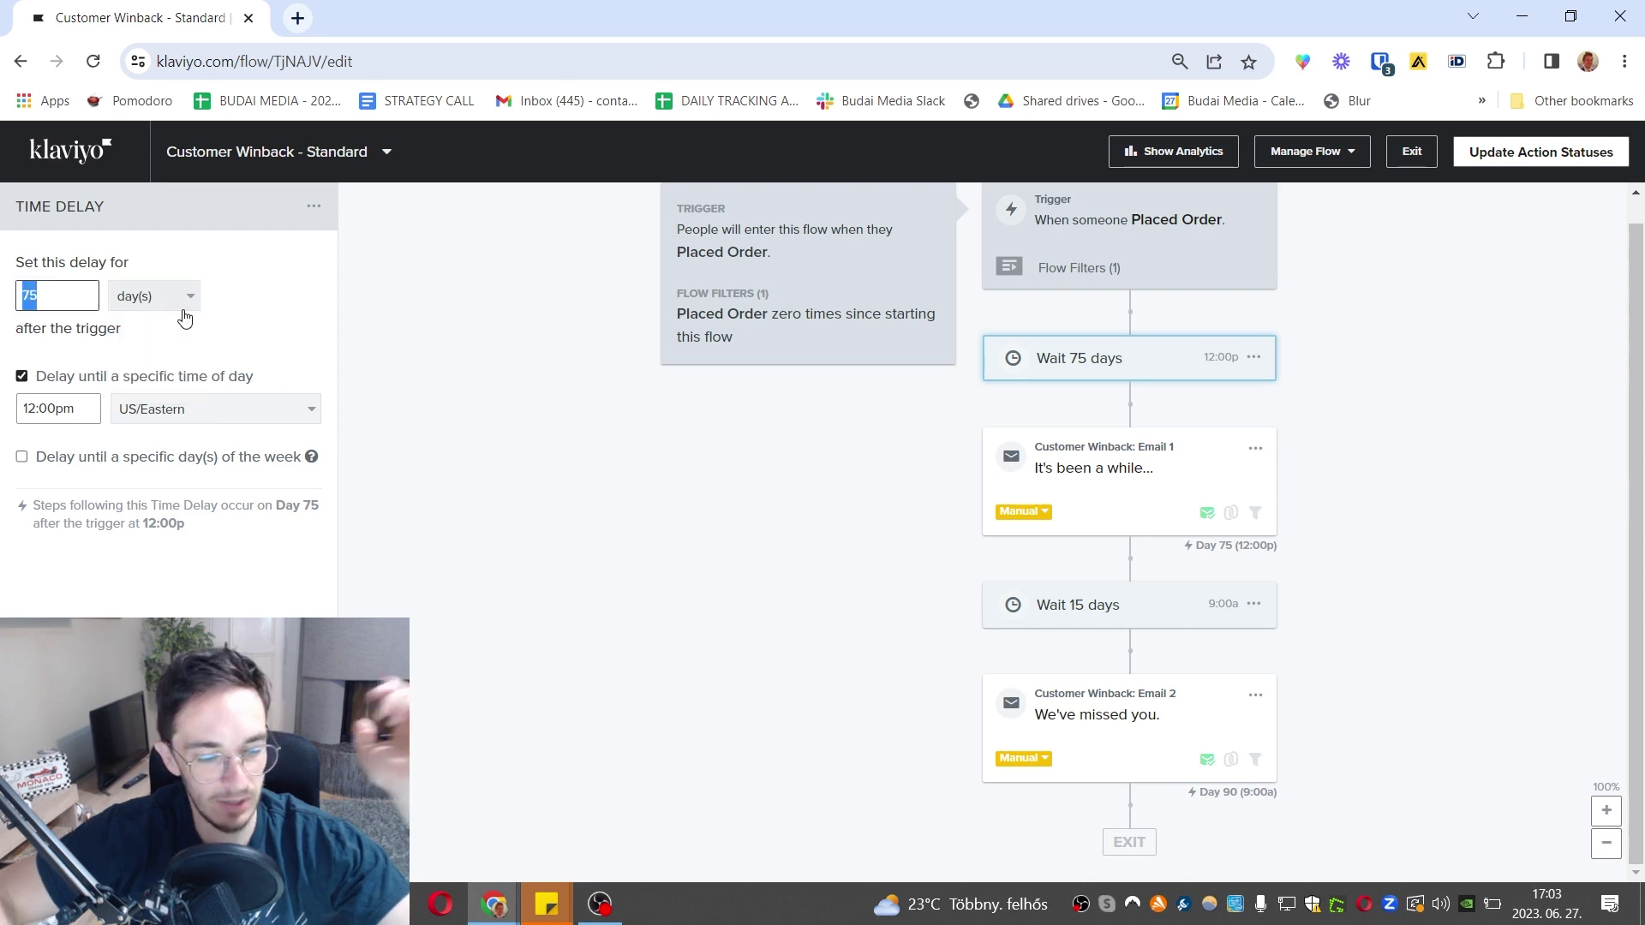
pyautogui.write('500')
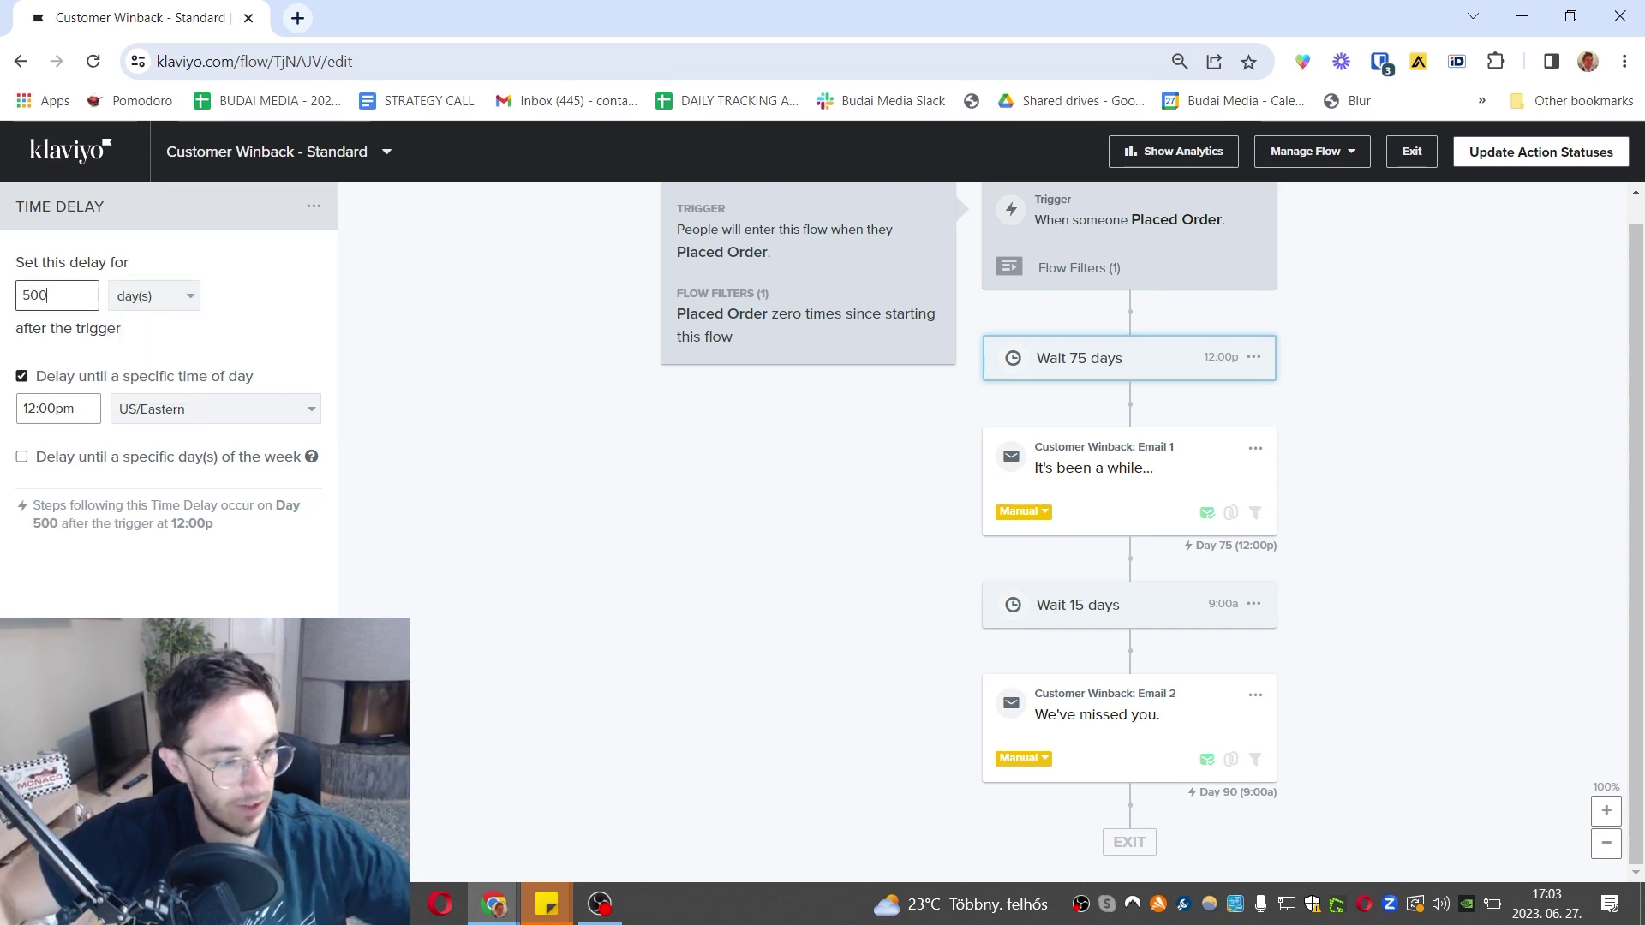
pyautogui.click(631, 609)
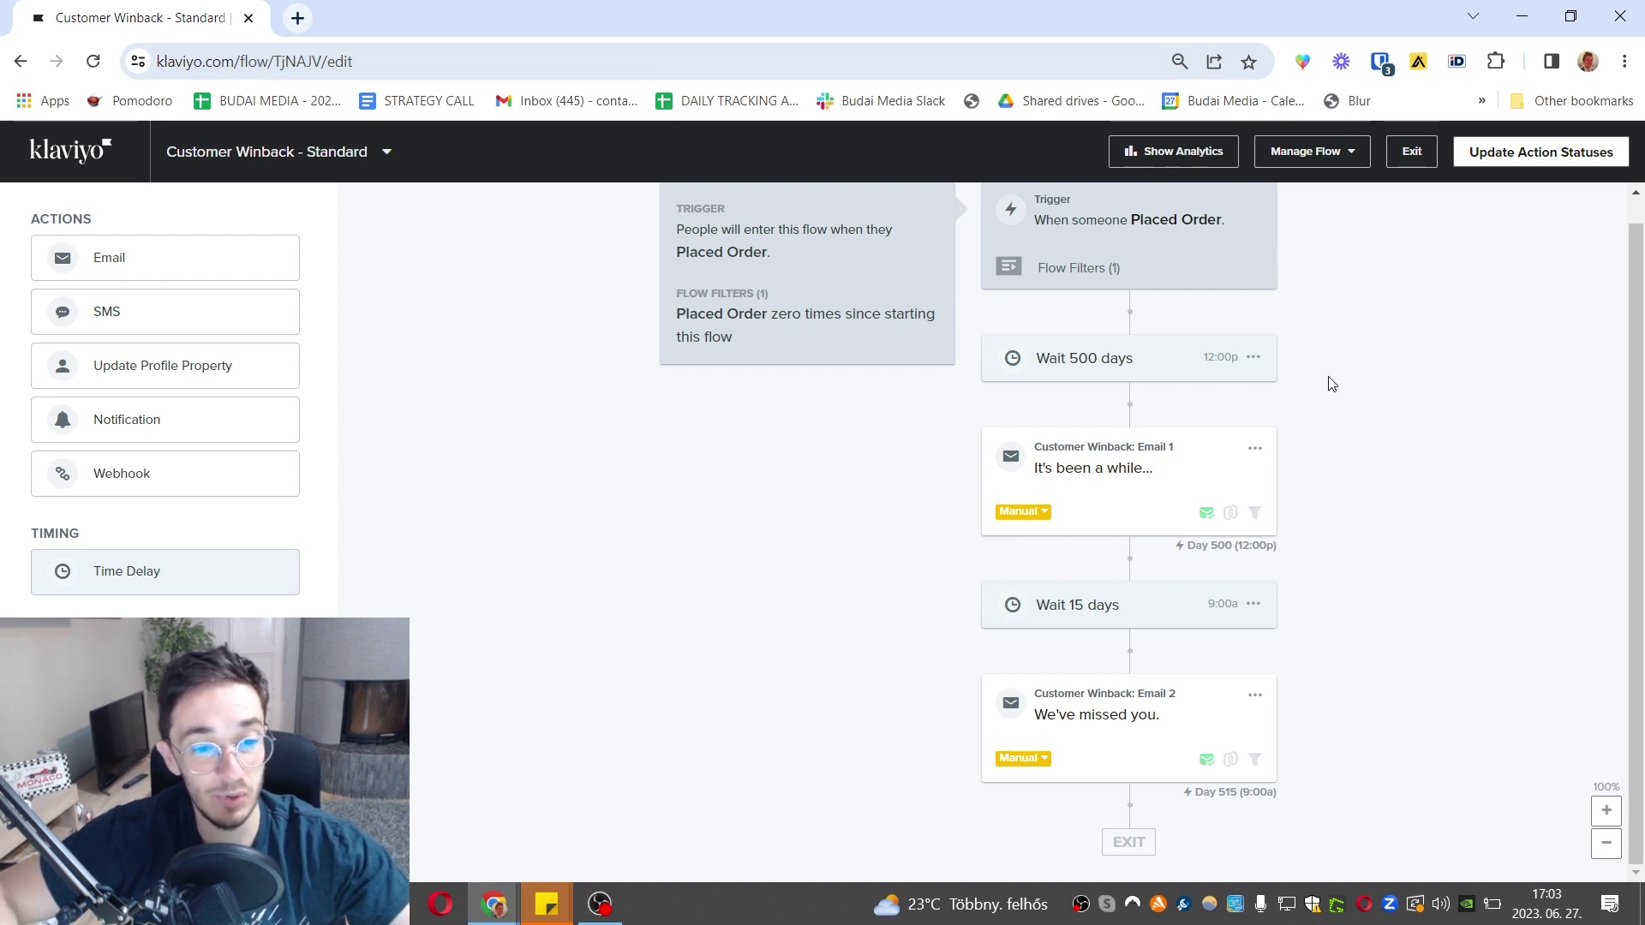
# Step: Exit the Customer Winback flow editor back to the Placed Order Flows list
pyautogui.click(1412, 154)
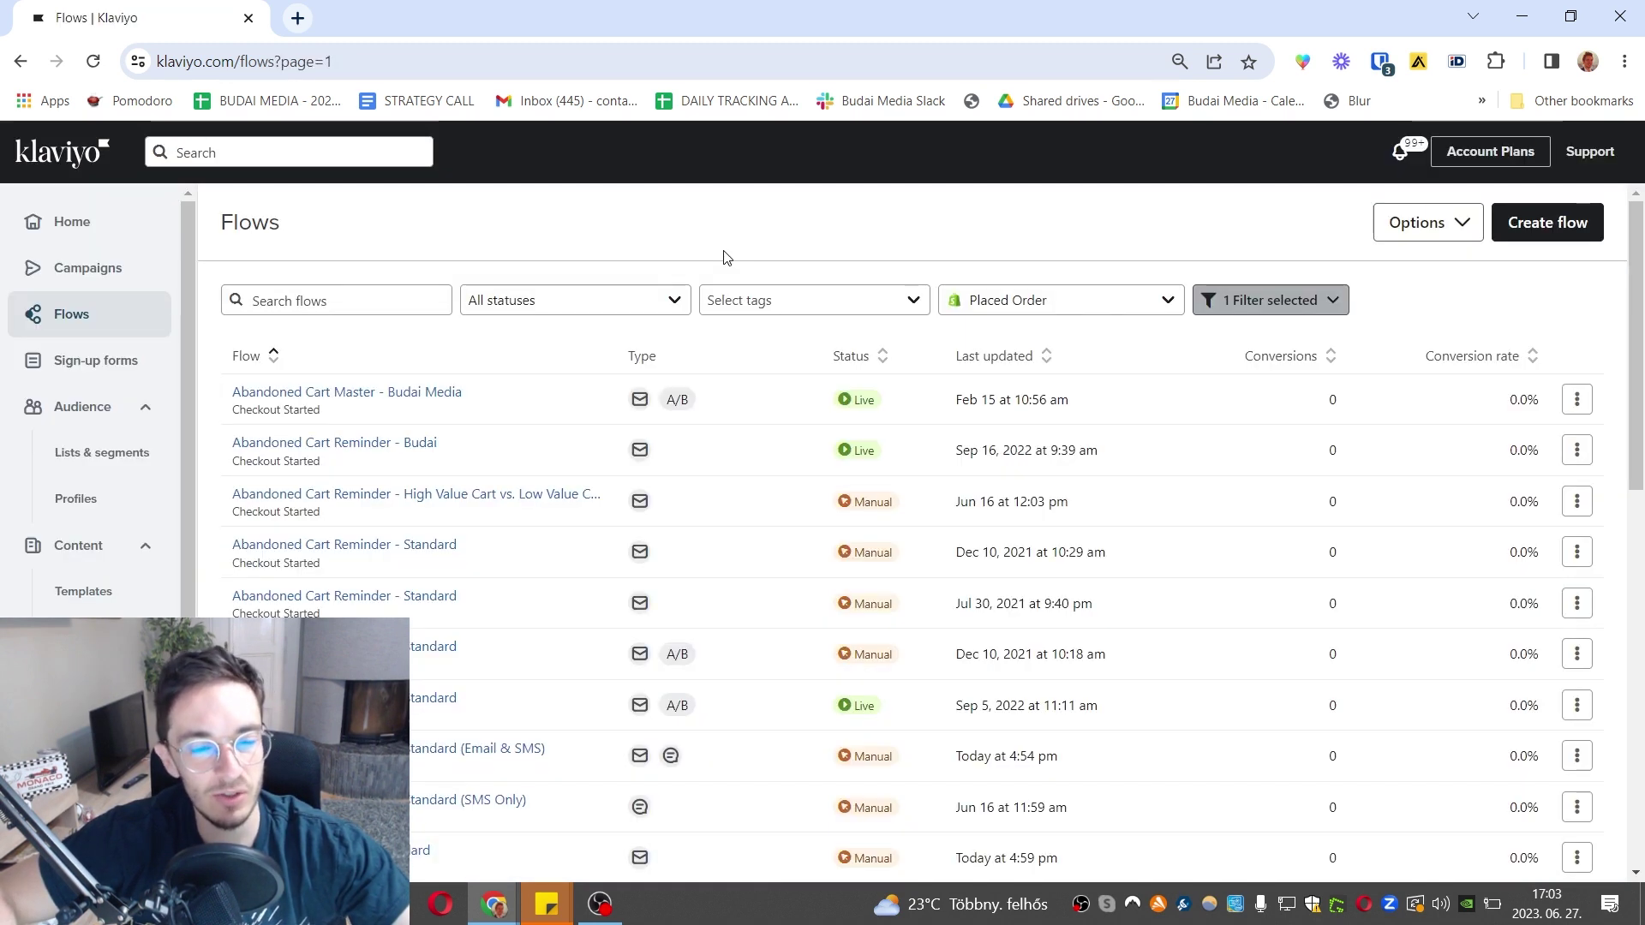